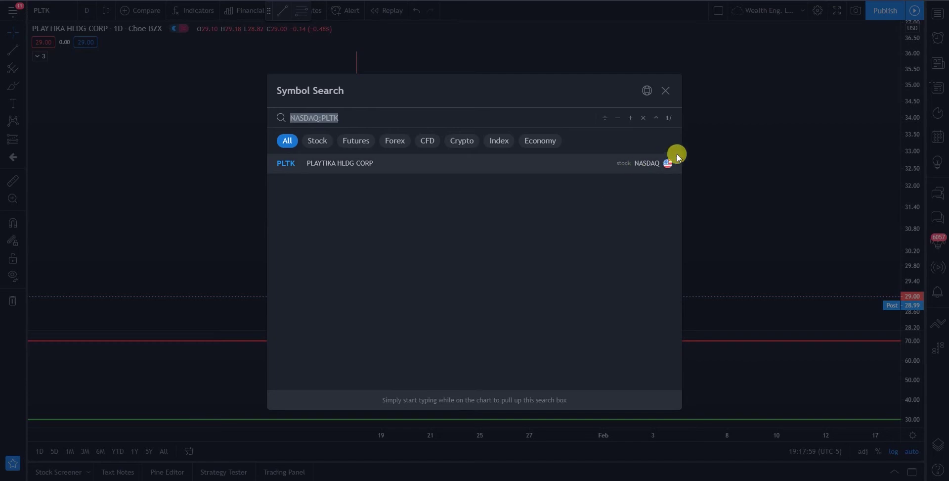
Dismiss the symbol search and switch the PLTK chart to the 1 hour interval, bringing the full price history into view.
left_click(710, 146)
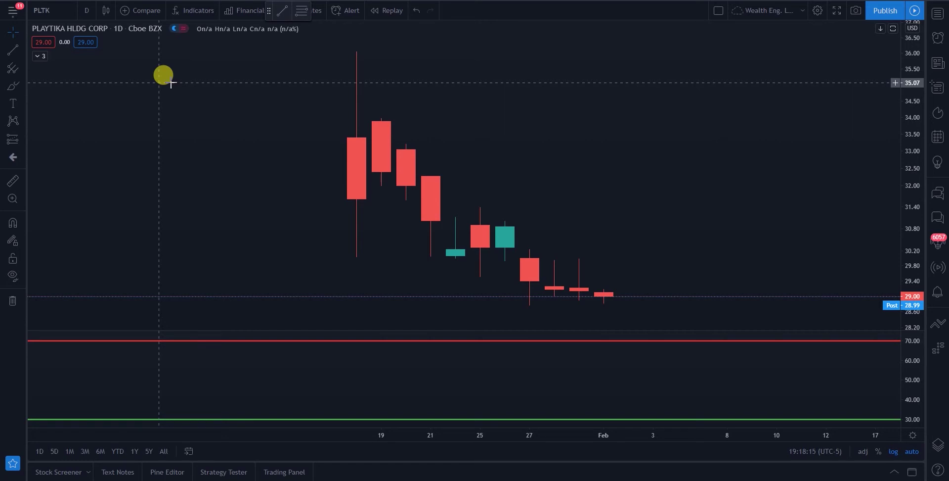
left_click(87, 10)
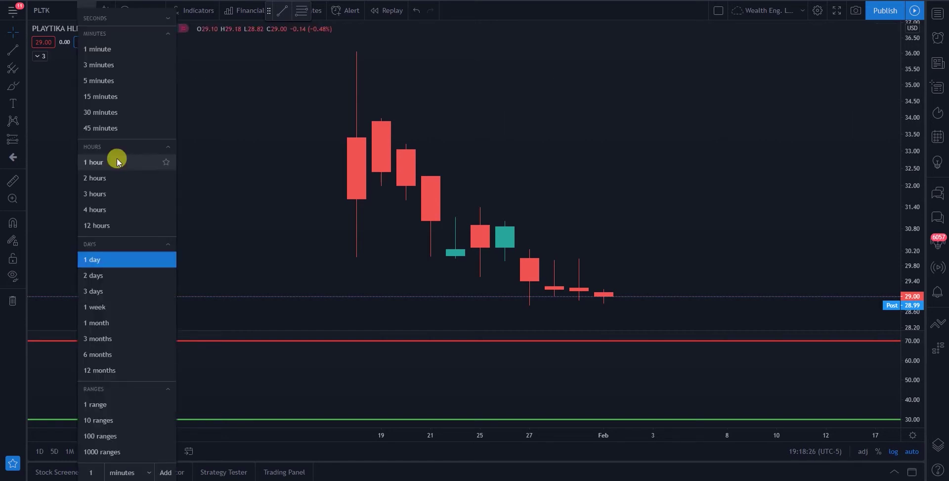
left_click(118, 162)
scroll(343, 170, "down", 5)
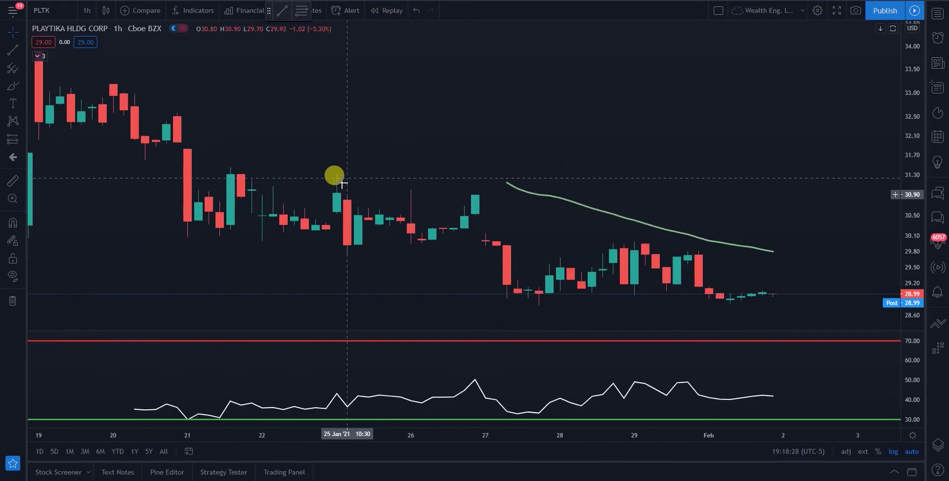
scroll(342, 183, "down", 3)
scroll(508, 134, "up", 4)
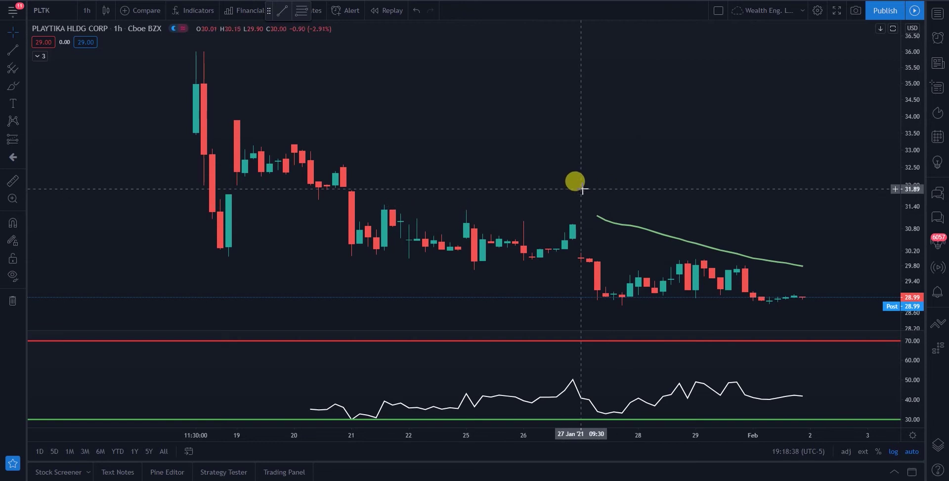
left_click_drag(553, 182, 501, 178)
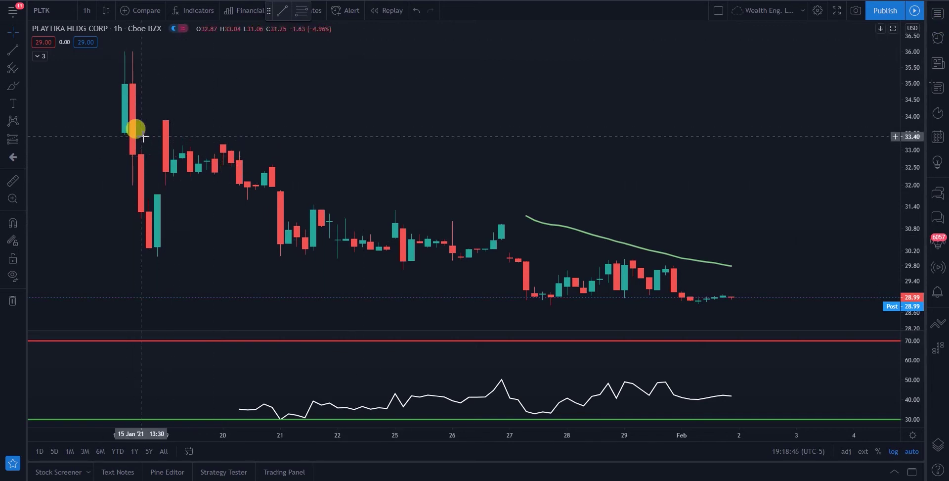
Switch to the Playtika website and look over the Our Games section of the homepage.
left_click(939, 23)
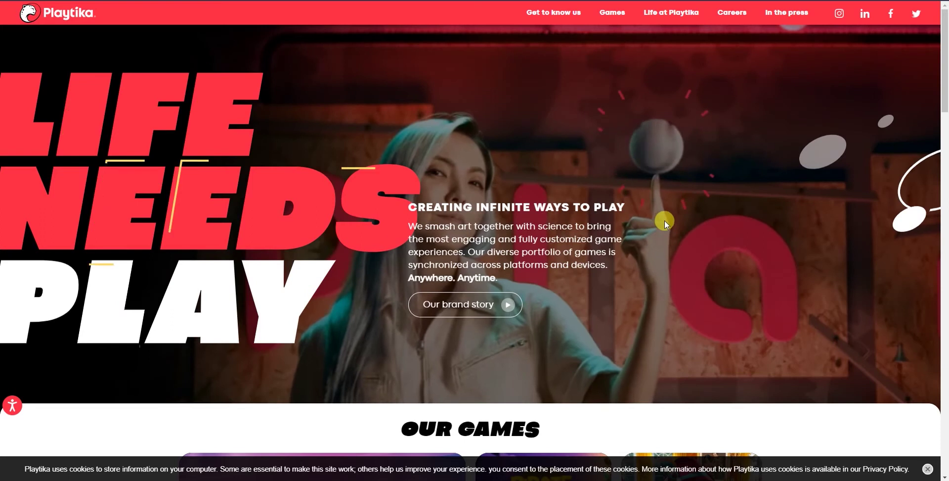
scroll(665, 220, "down", 1)
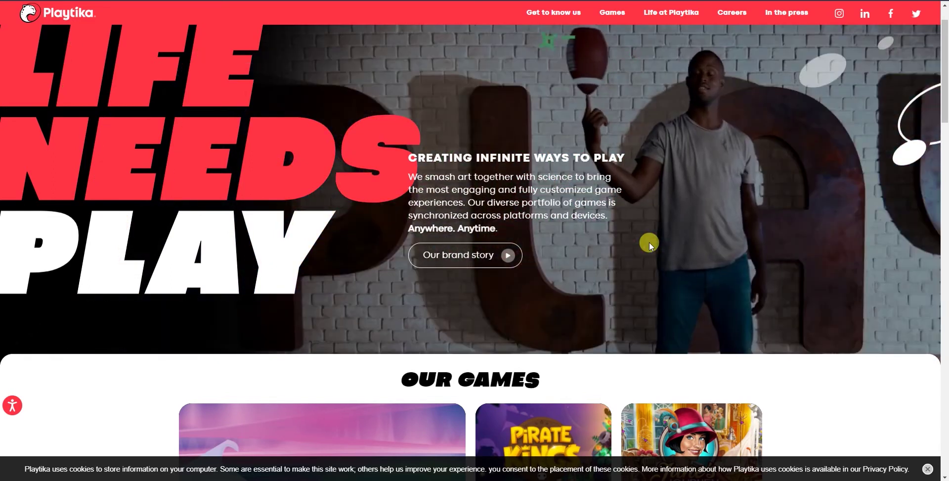
scroll(649, 241, "down", 3)
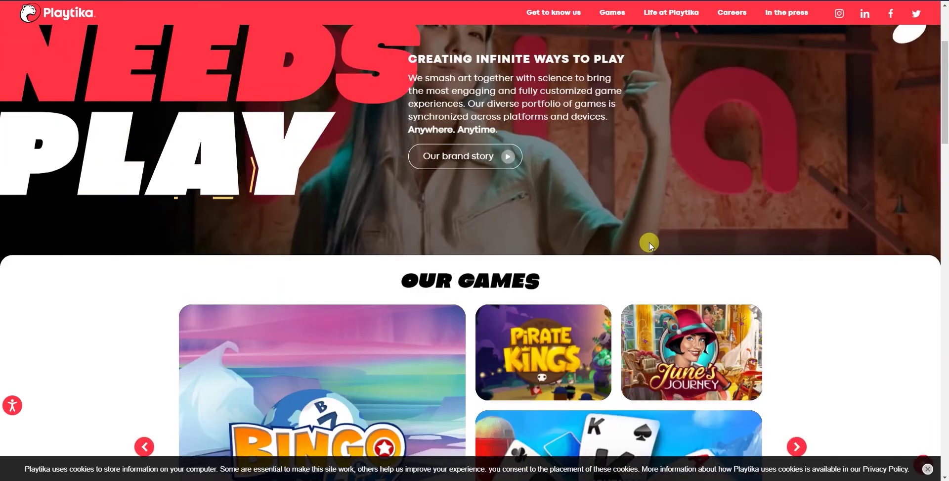
scroll(648, 242, "down", 6)
scroll(648, 242, "down", 2)
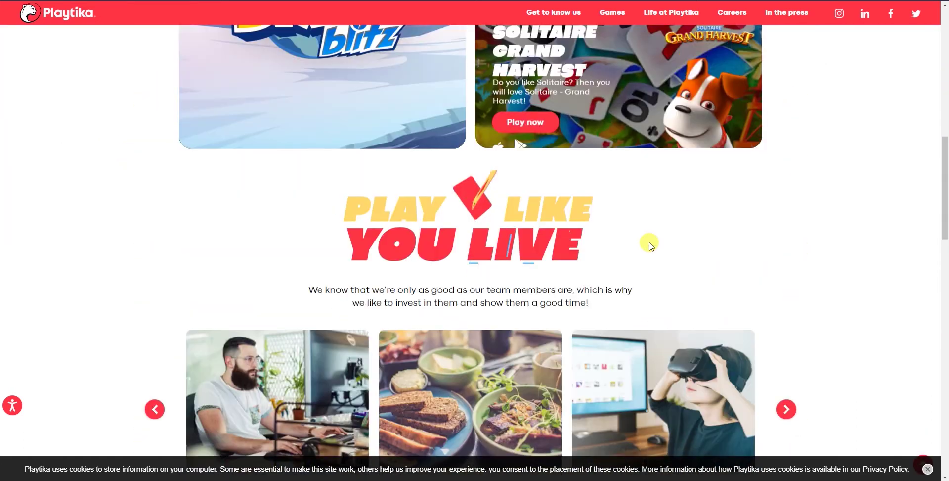
scroll(649, 242, "up", 2)
scroll(649, 246, "up", 1)
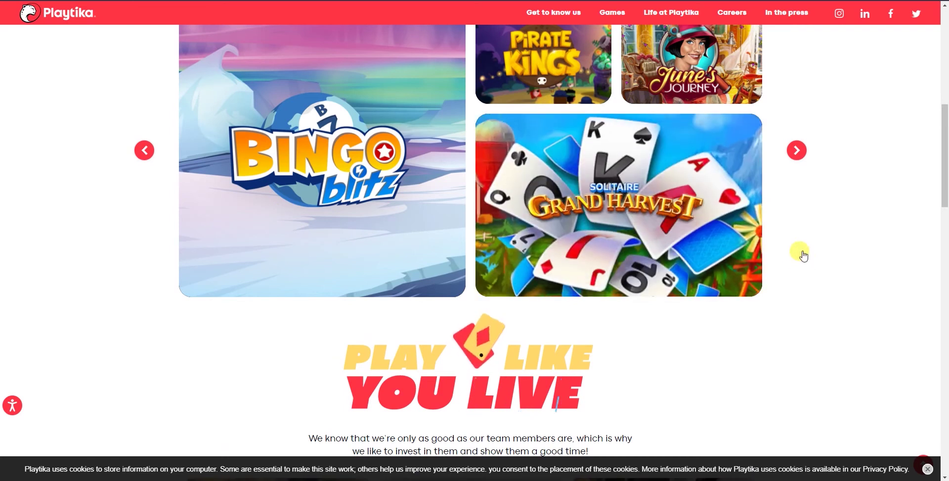
Examine the homepage sections on team life, global office locations and careers, down to the footer.
scroll(803, 255, "down", 2)
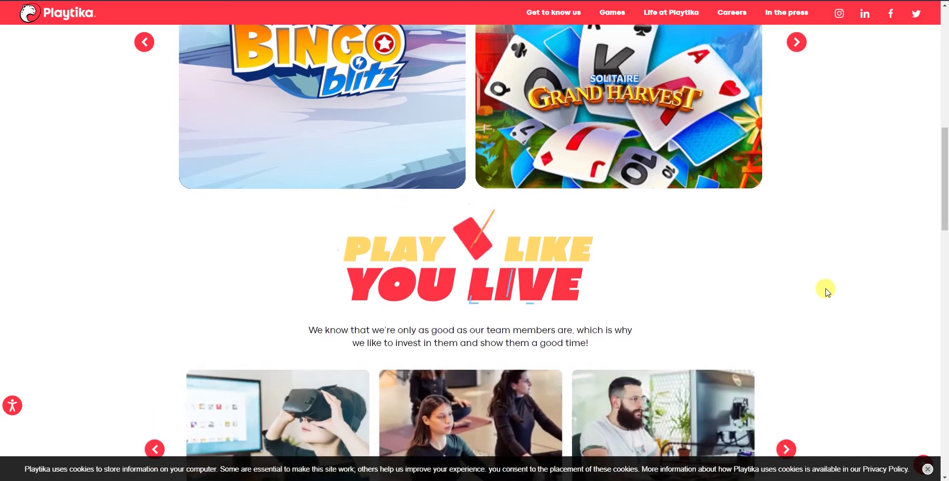
scroll(786, 309, "down", 5)
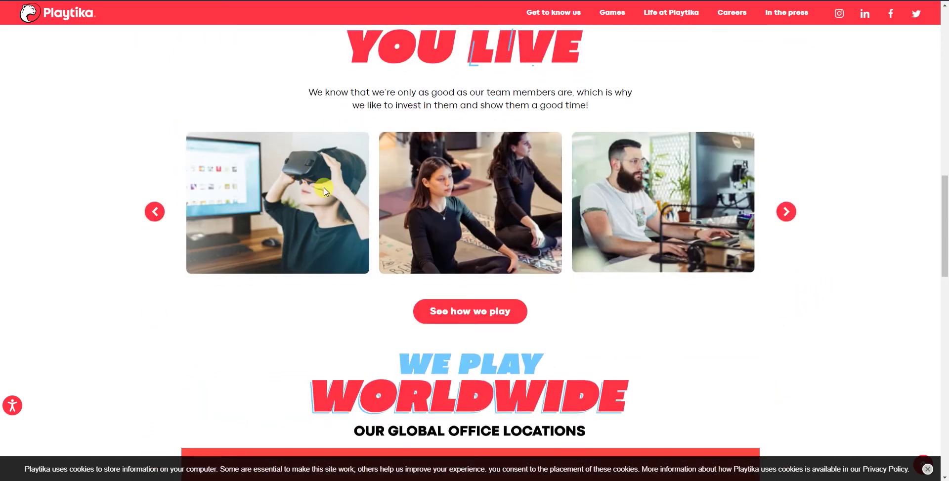
scroll(321, 194, "up", 1)
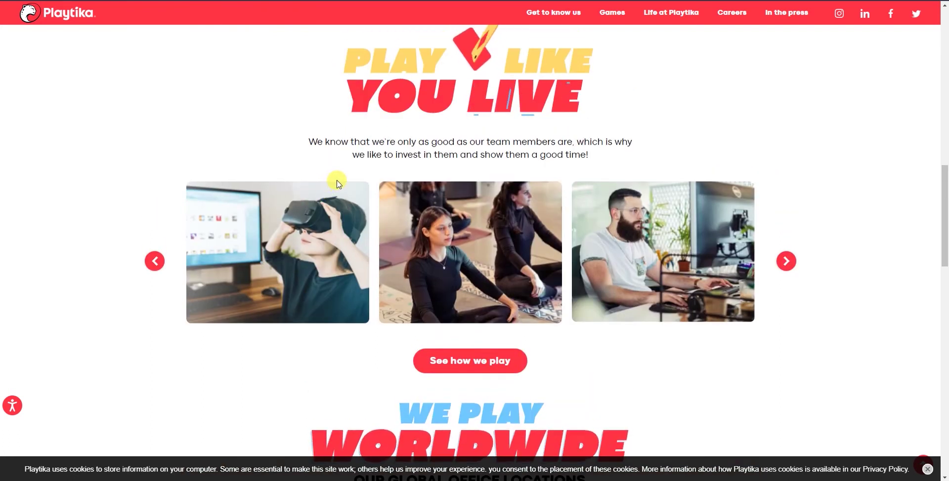
scroll(331, 178, "up", 1)
scroll(338, 169, "down", 3)
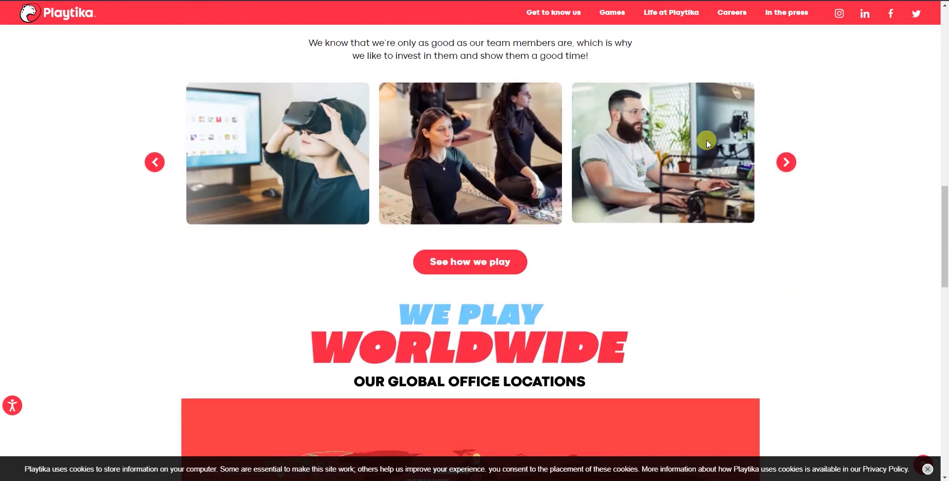
scroll(526, 235, "down", 5)
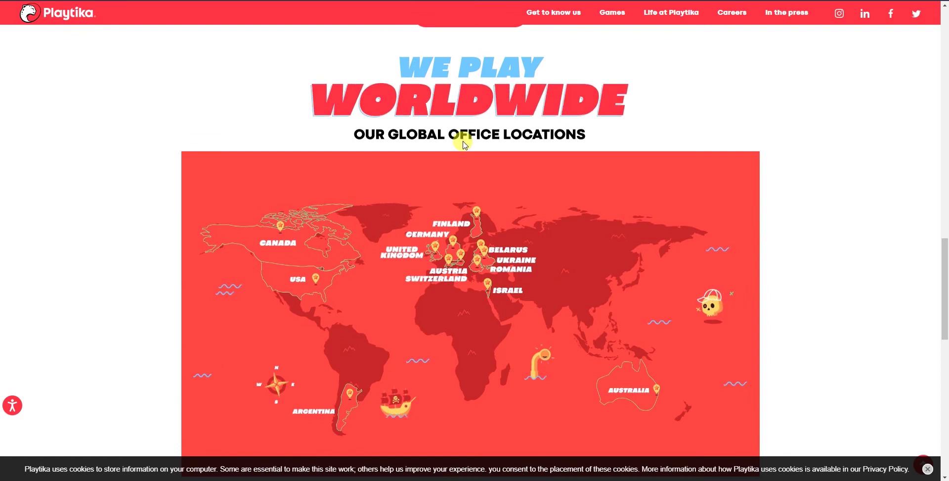
scroll(460, 158, "up", 2)
scroll(470, 173, "down", 3)
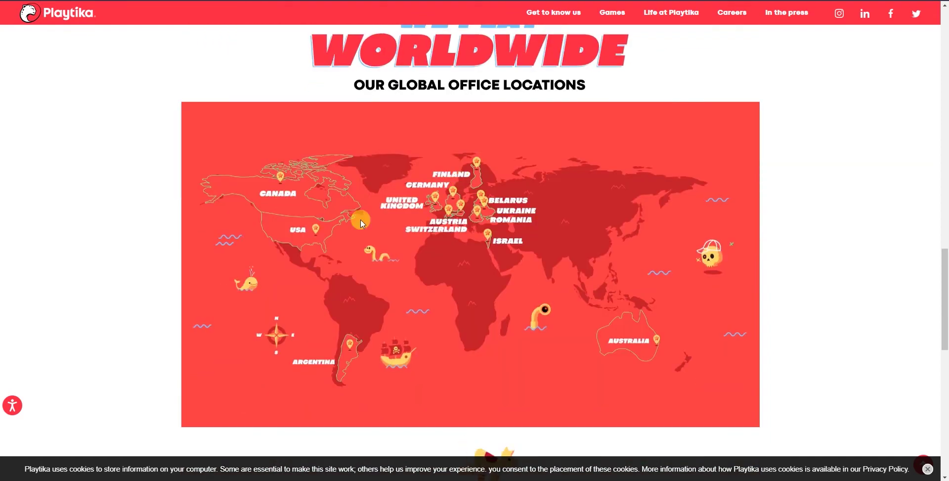
scroll(375, 225, "down", 7)
scroll(390, 232, "down", 5)
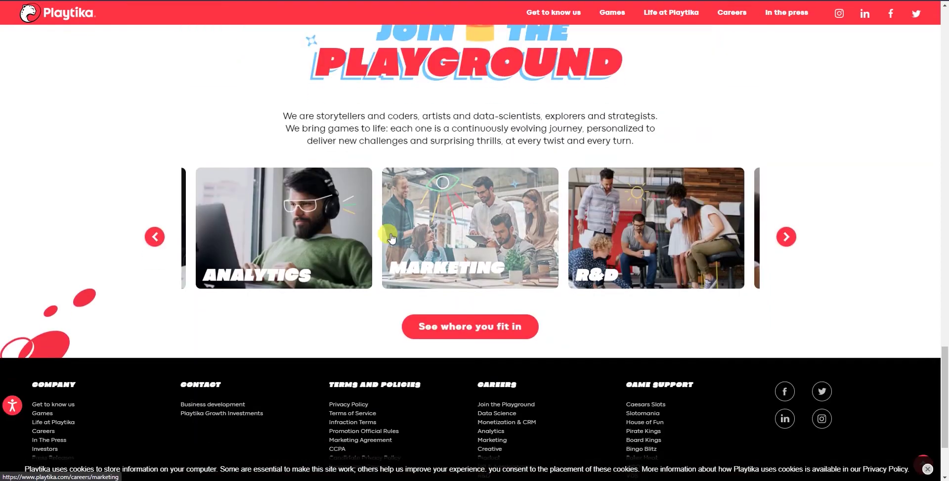
Open the Get to know us page and bring the company statistics and Our Story text into view.
scroll(391, 233, "up", 2)
scroll(390, 234, "up", 20)
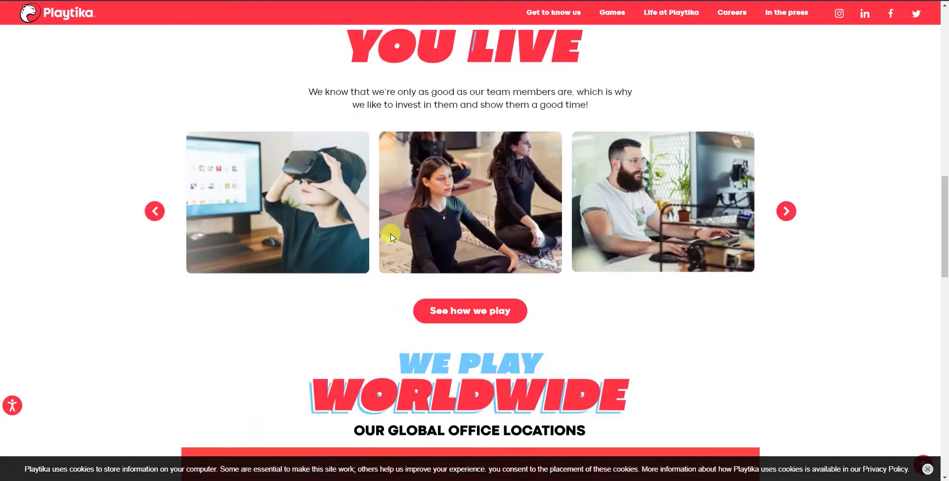
scroll(391, 234, "up", 8)
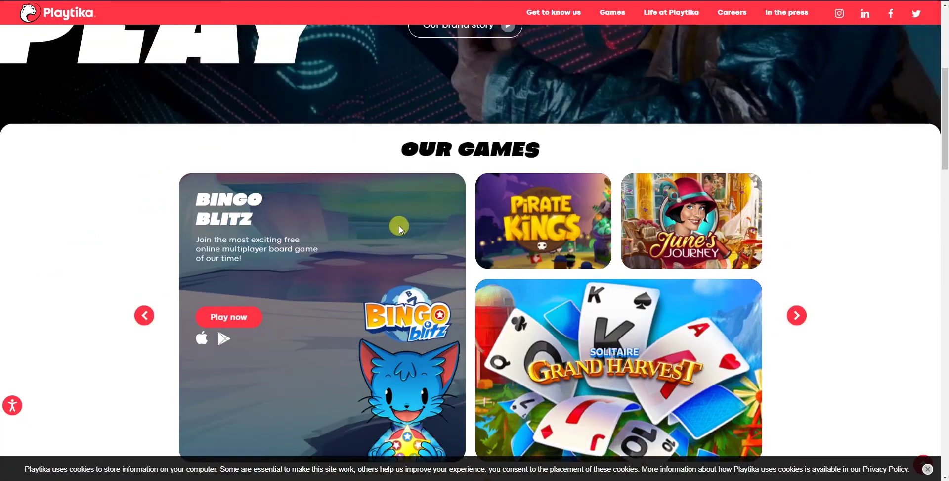
scroll(399, 225, "up", 1)
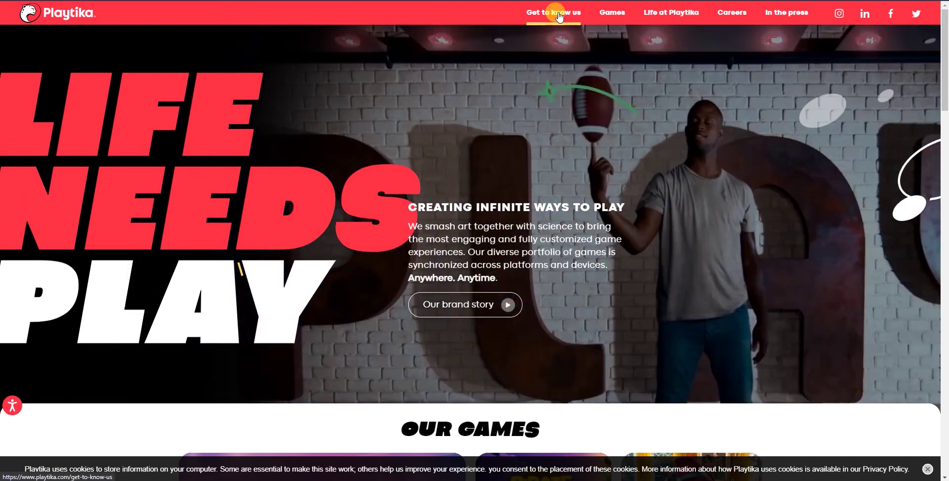
left_click(559, 18)
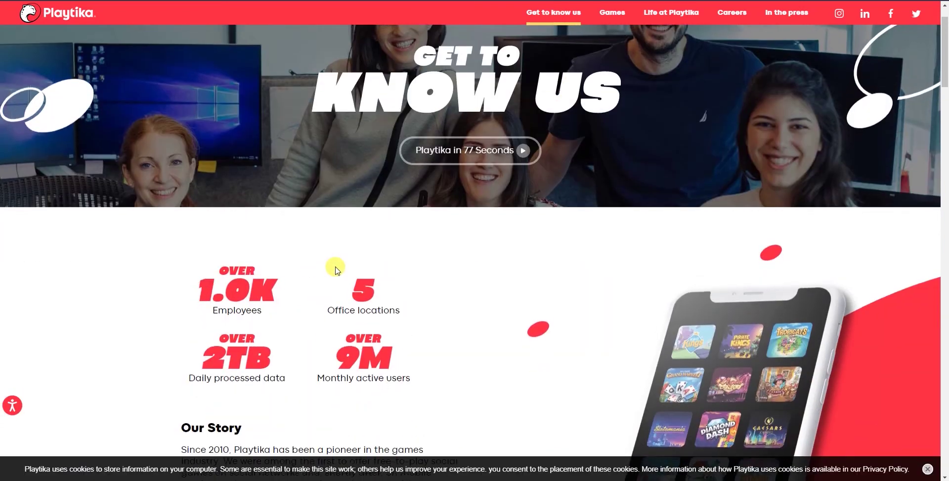
scroll(335, 270, "down", 2)
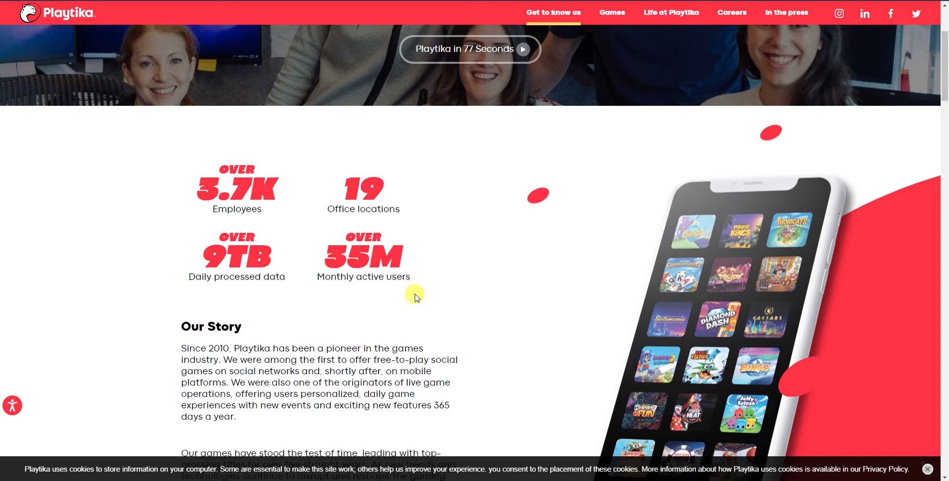
scroll(415, 292, "down", 3)
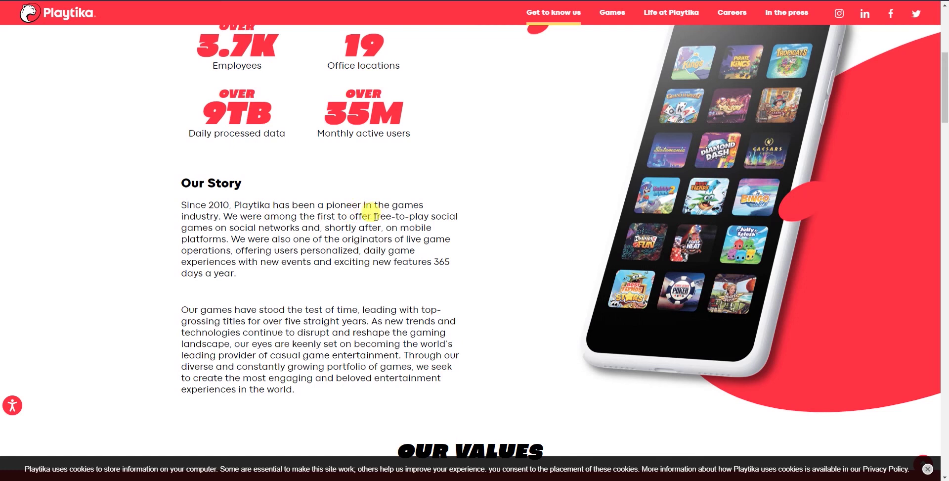
Highlight the free-to-play social games wording in Our Story and the monthly active users figure while reading.
left_click_drag(374, 216, 467, 224)
left_click(470, 237)
left_click_drag(420, 135, 328, 105)
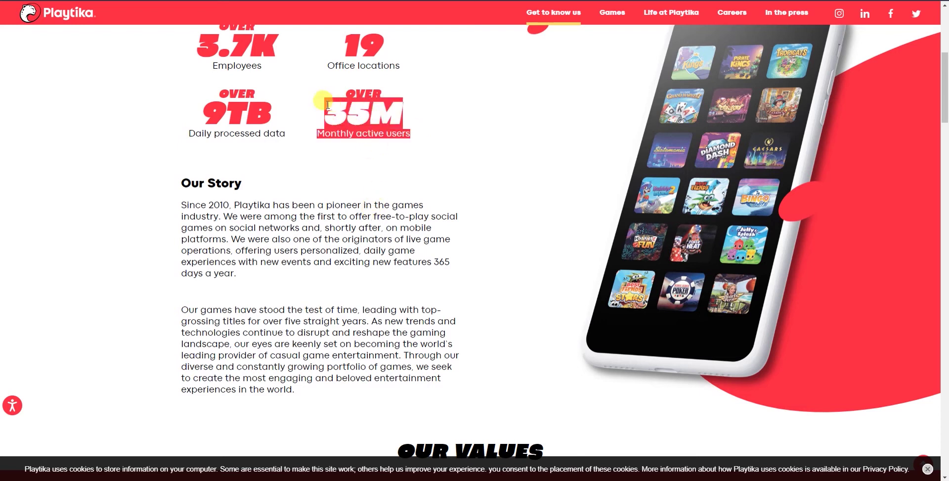
left_click(350, 159)
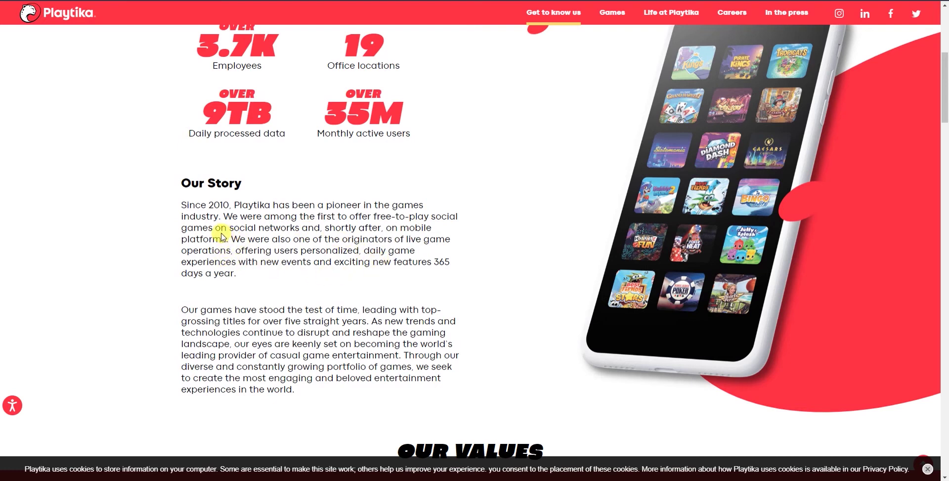
Read the first Our Story paragraph, highlighting the passages on social networks, mobile platforms and live game operations.
left_click_drag(216, 229, 280, 228)
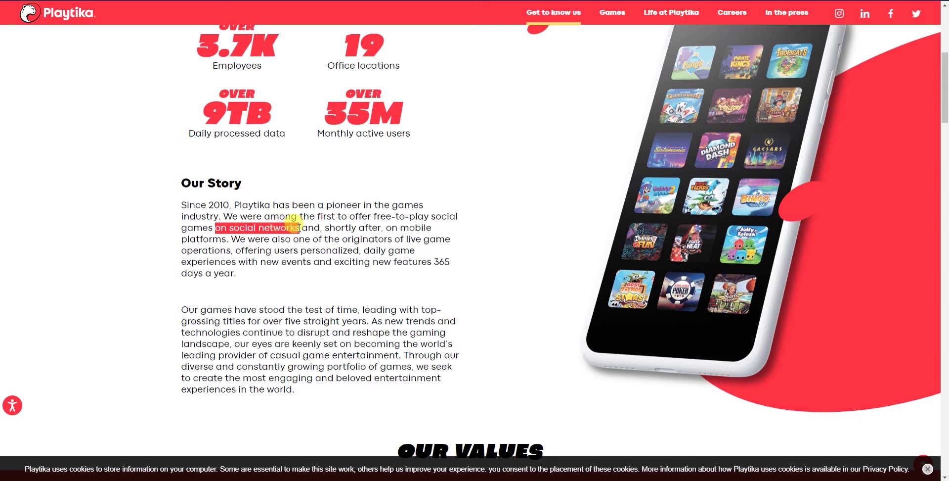
left_click(391, 241)
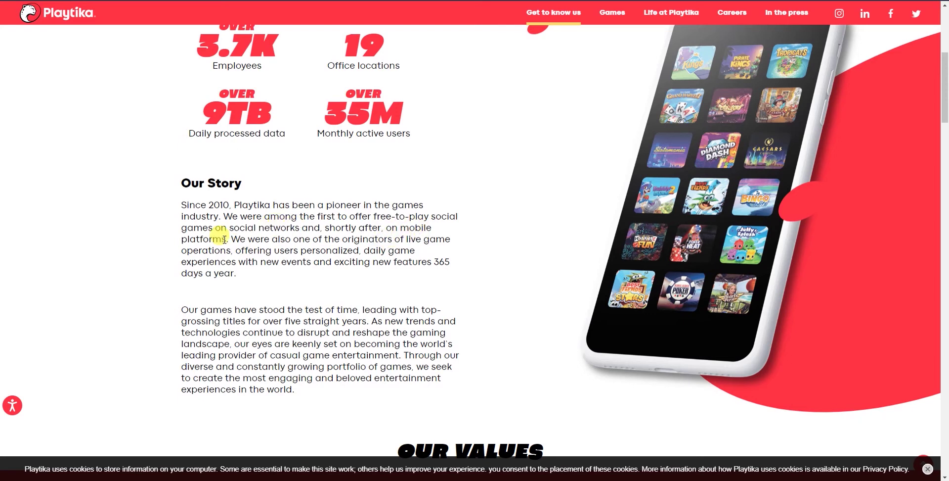
left_click_drag(188, 228, 269, 238)
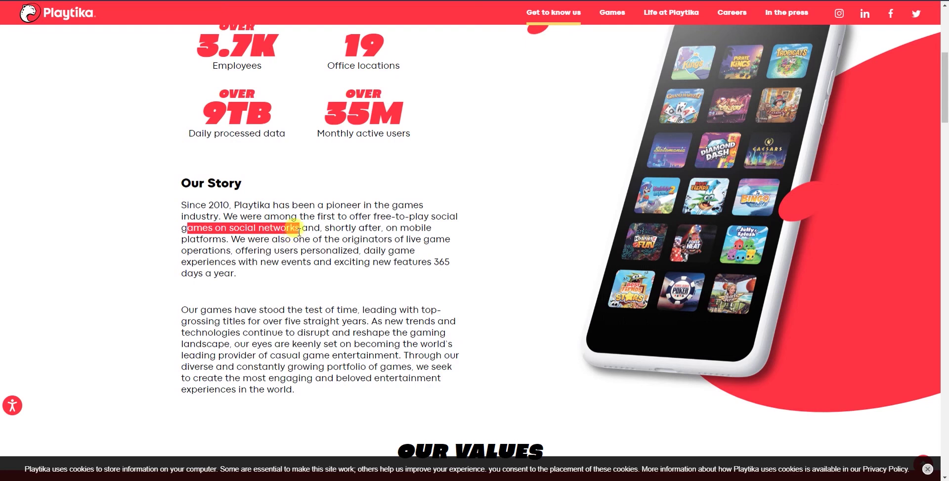
left_click(300, 231)
left_click_drag(286, 231, 249, 231)
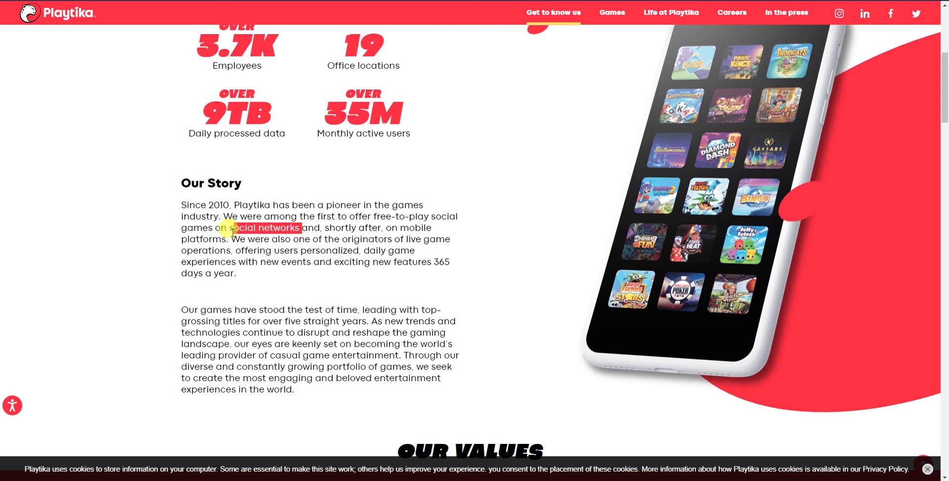
left_click(323, 231)
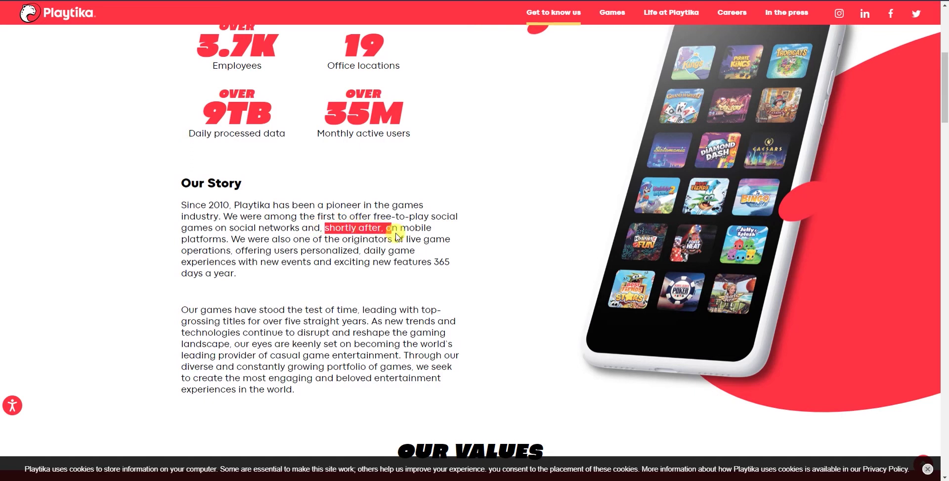
left_click_drag(397, 236, 405, 257)
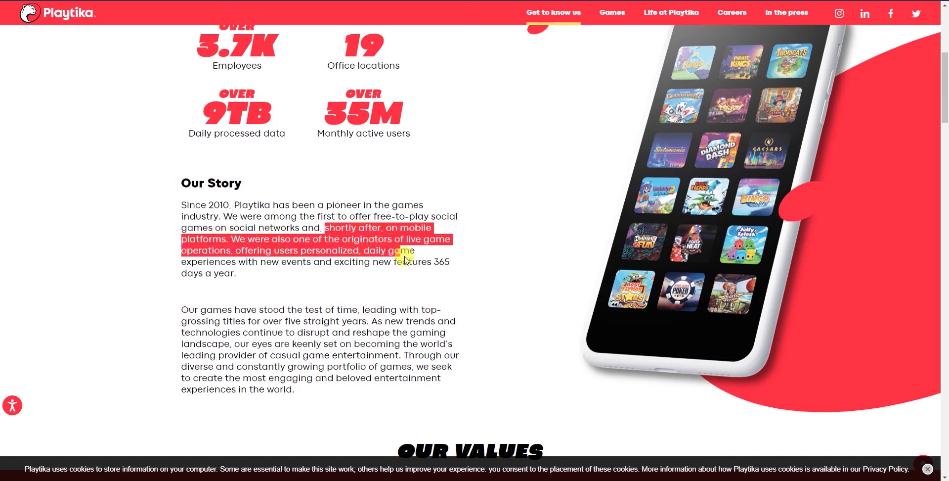
left_click(306, 294)
Read the second Our Story paragraph, highlighting its sentences on top-grossing titles, casual game entertainment and the growing games portfolio.
scroll(250, 291, "down", 1)
left_click_drag(190, 260, 379, 294)
left_click(379, 311)
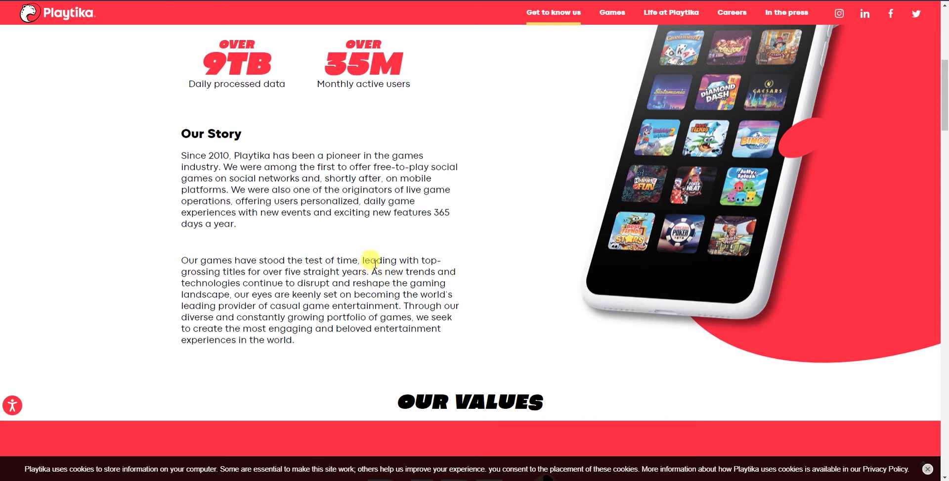
left_click_drag(399, 271, 405, 314)
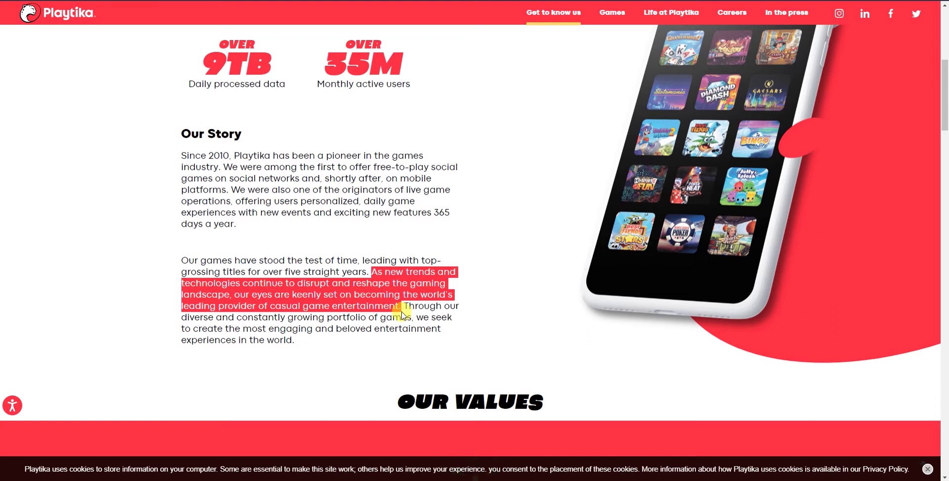
left_click(406, 308)
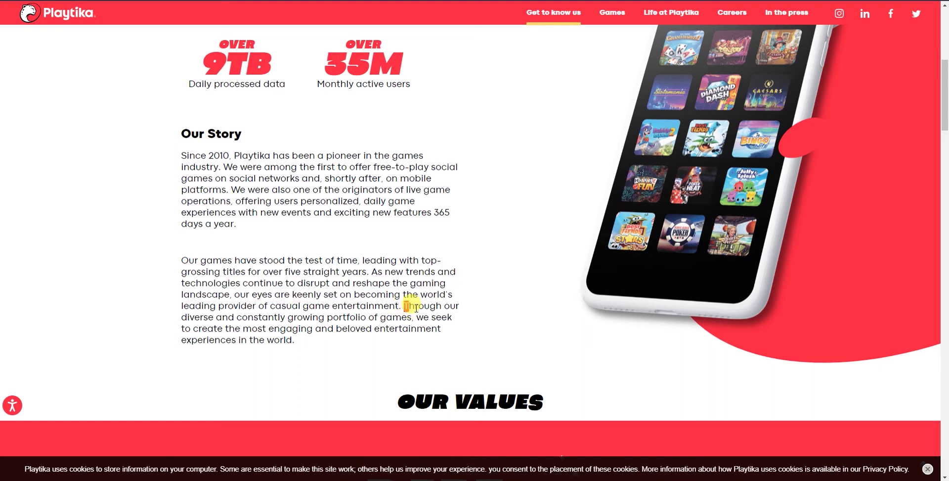
left_click_drag(415, 308, 303, 341)
left_click(326, 356)
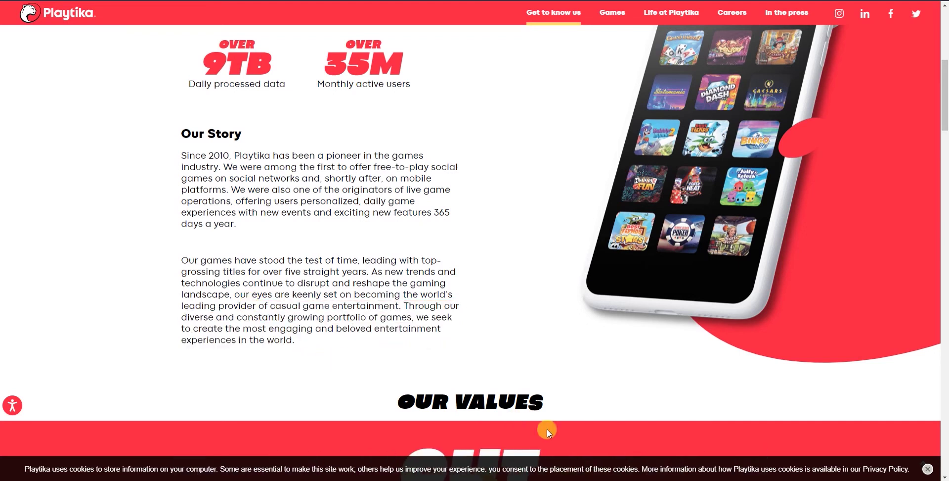
Review the company statistics on employees, office locations, daily processed data and monthly active users around the Our Story section.
scroll(467, 319, "down", 5)
scroll(478, 316, "up", 9)
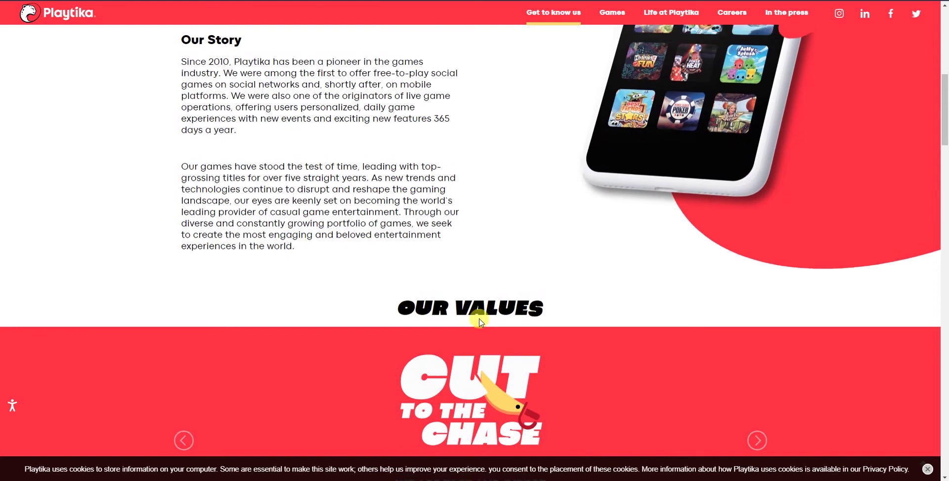
scroll(471, 321, "up", 1)
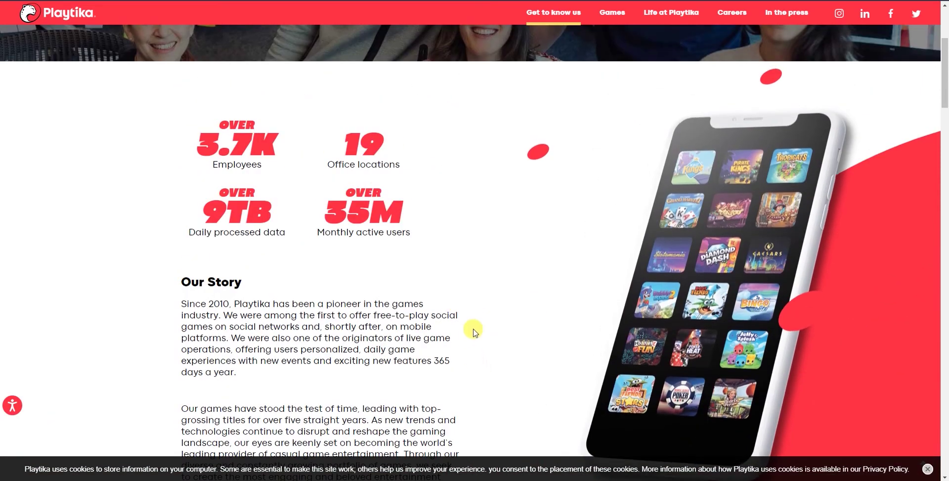
scroll(489, 334, "up", 2)
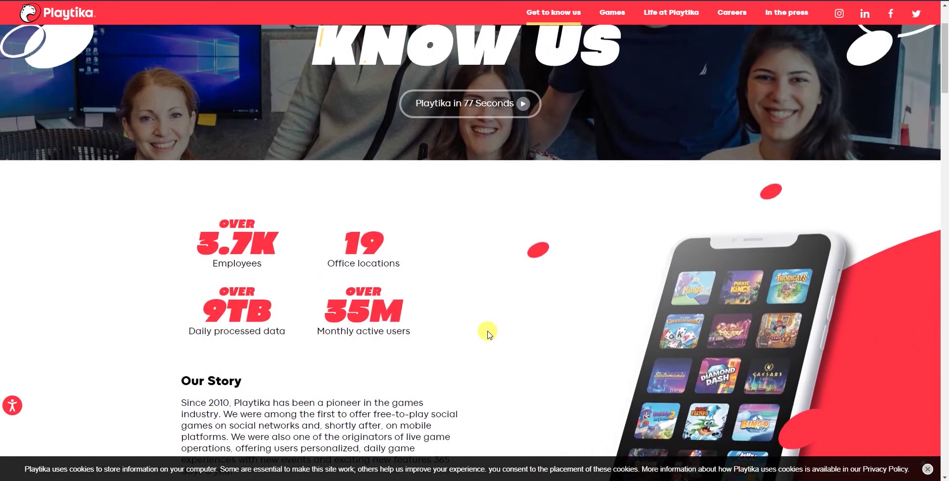
scroll(493, 334, "up", 1)
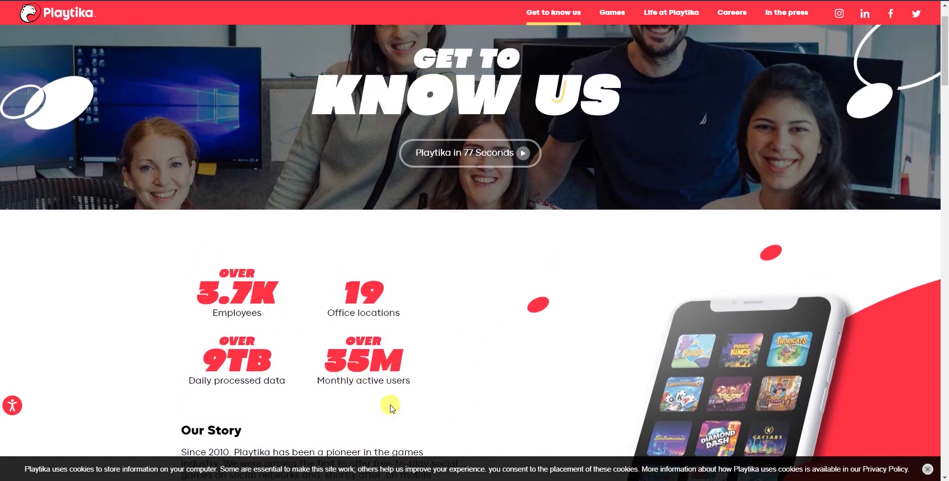
scroll(392, 407, "up", 1)
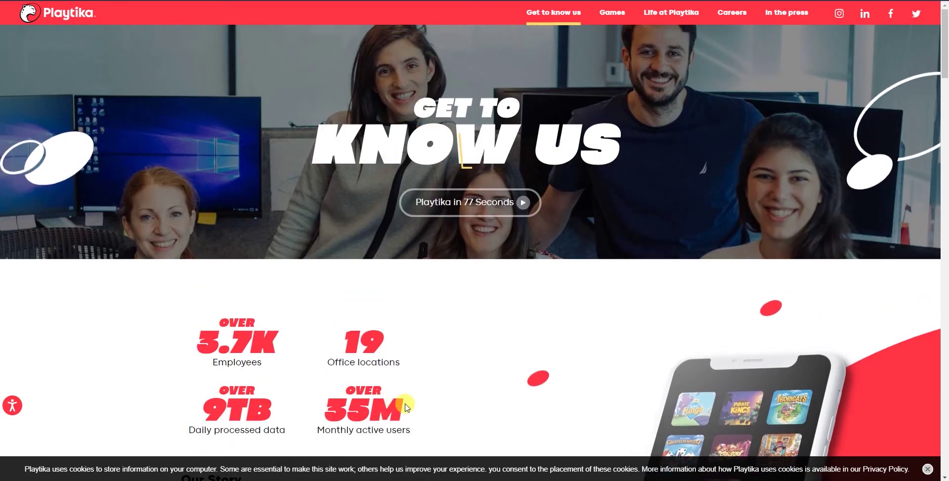
scroll(392, 403, "down", 1)
scroll(731, 267, "down", 3)
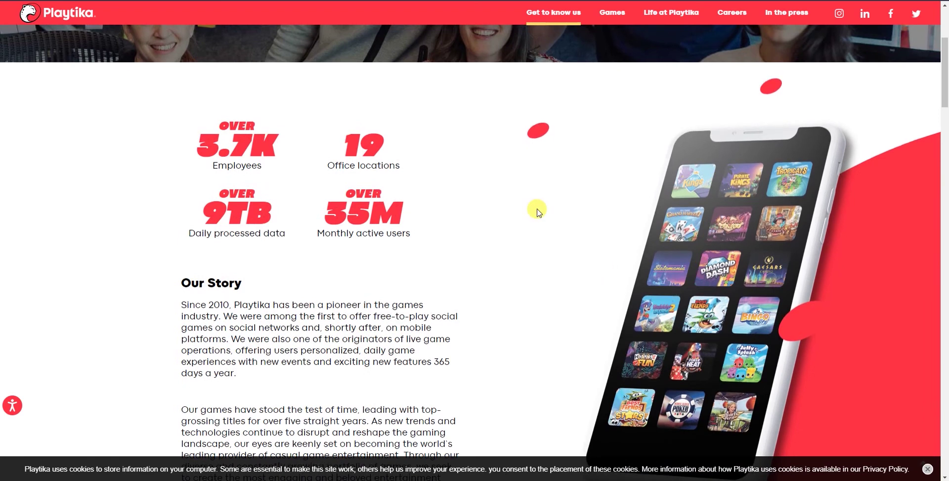
scroll(537, 210, "up", 4)
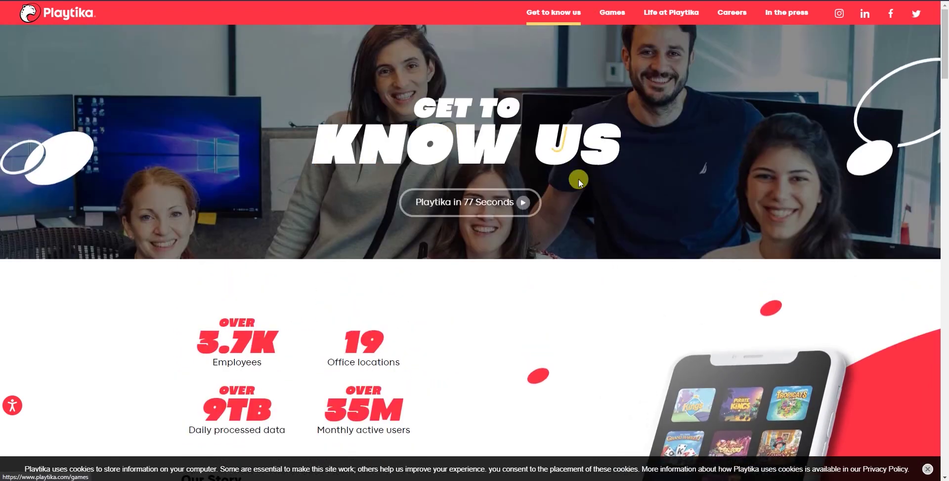
Advance the Our Values carousel two slides to read Playtika's company values.
scroll(599, 217, "down", 12)
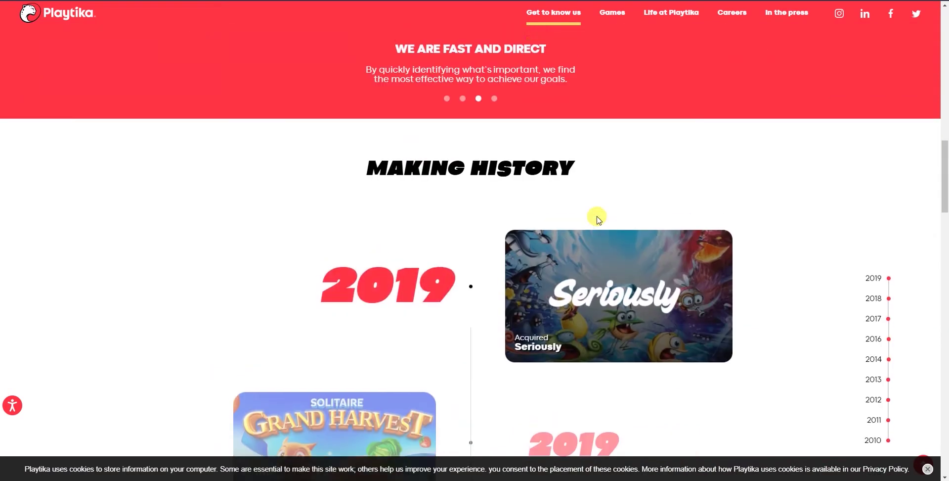
scroll(598, 216, "up", 4)
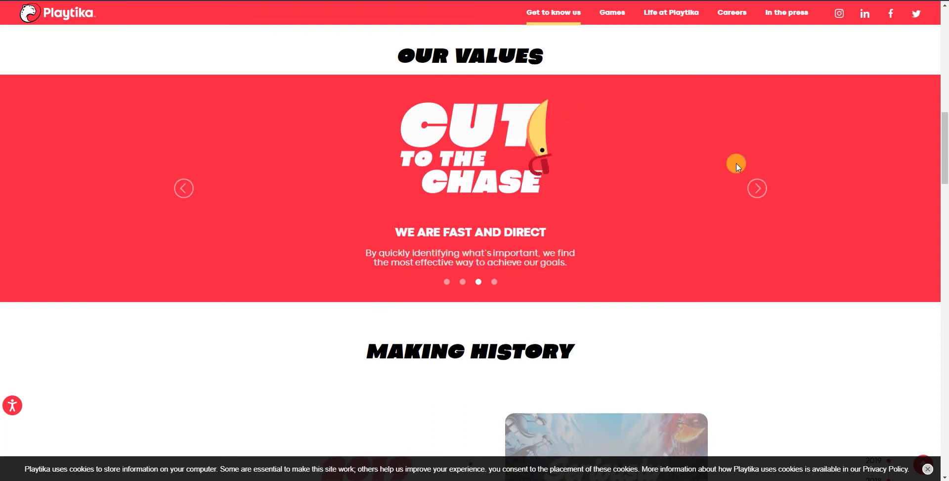
left_click(759, 193)
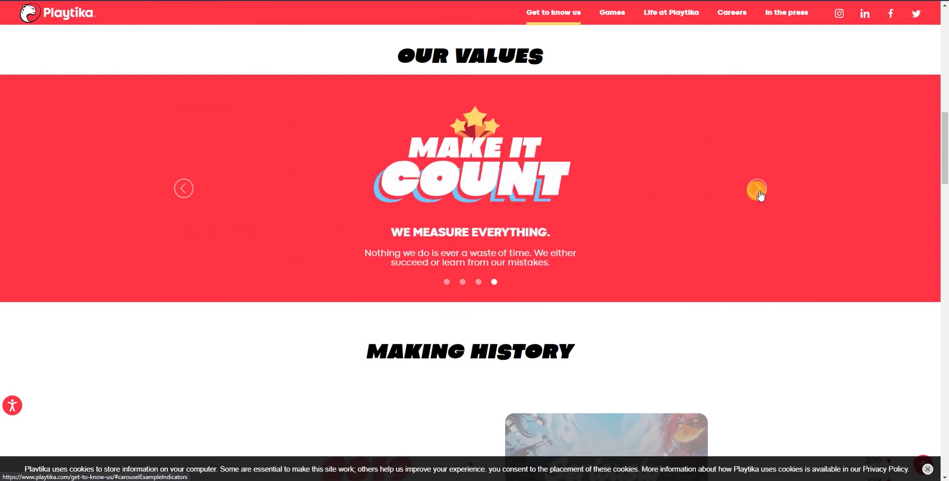
left_click(758, 190)
Go to the Making History section and jump to its 2010 timeline entry.
scroll(761, 192, "down", 5)
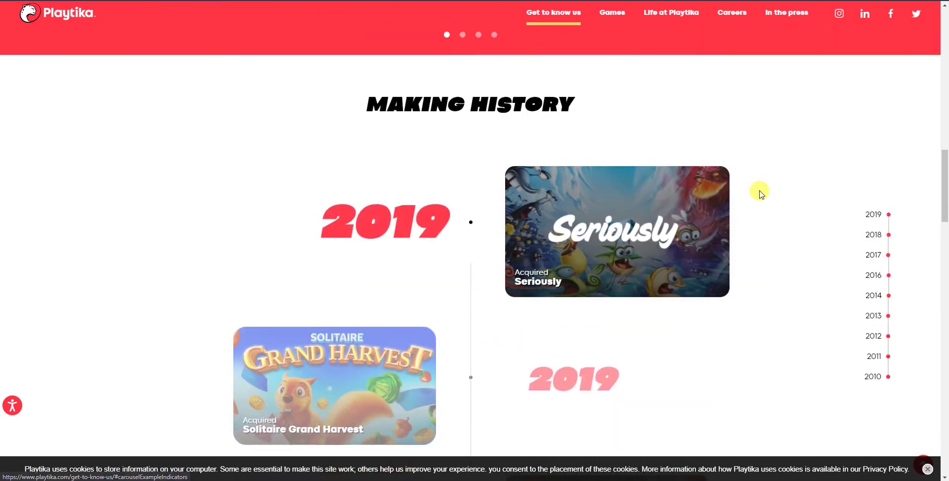
scroll(761, 192, "down", 2)
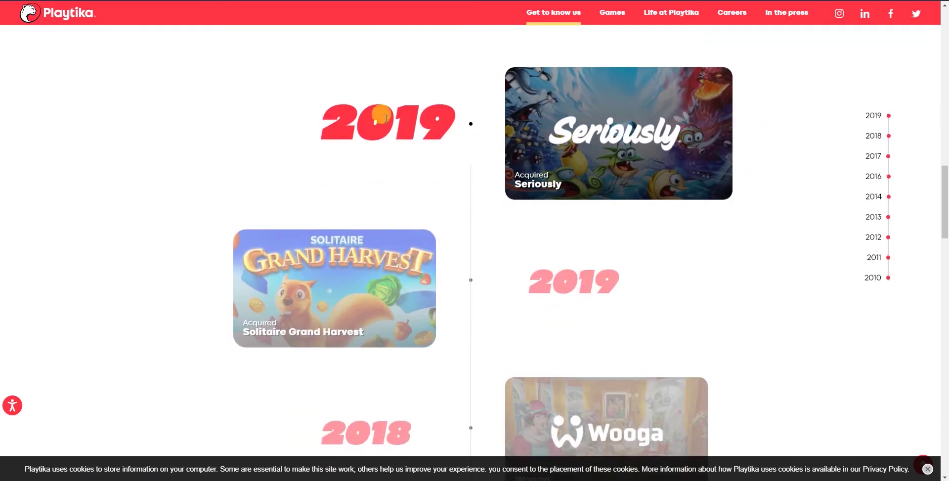
left_click(876, 278)
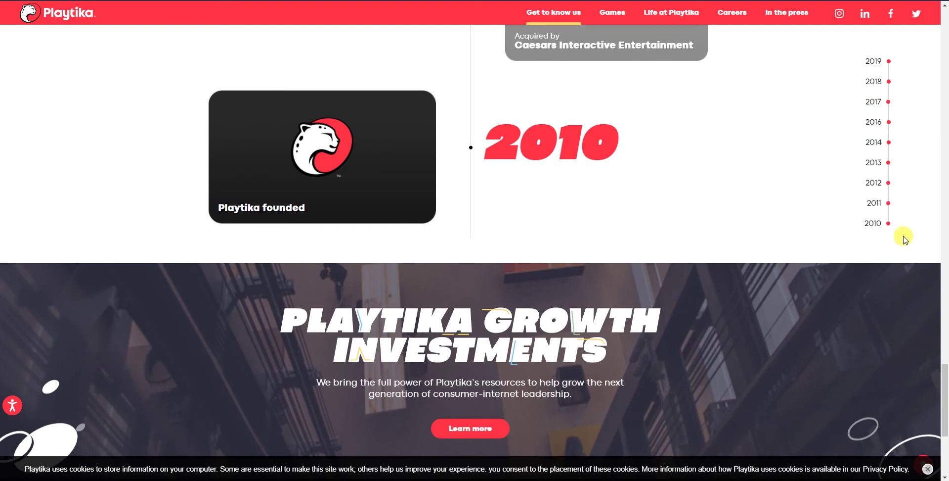
Review the Making History timeline from the 2010 founding forward to the 2019 entries, checking each acquisition.
scroll(398, 218, "up", 2)
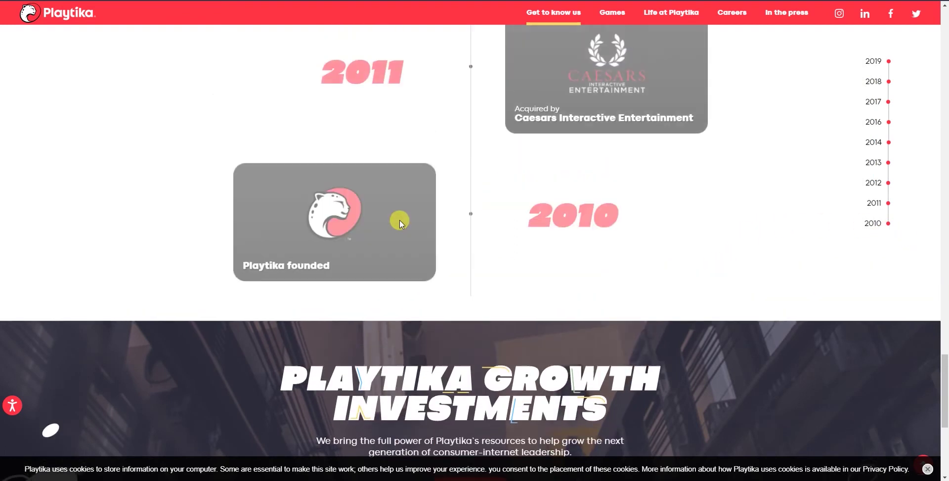
scroll(477, 242, "up", 1)
scroll(615, 235, "up", 1)
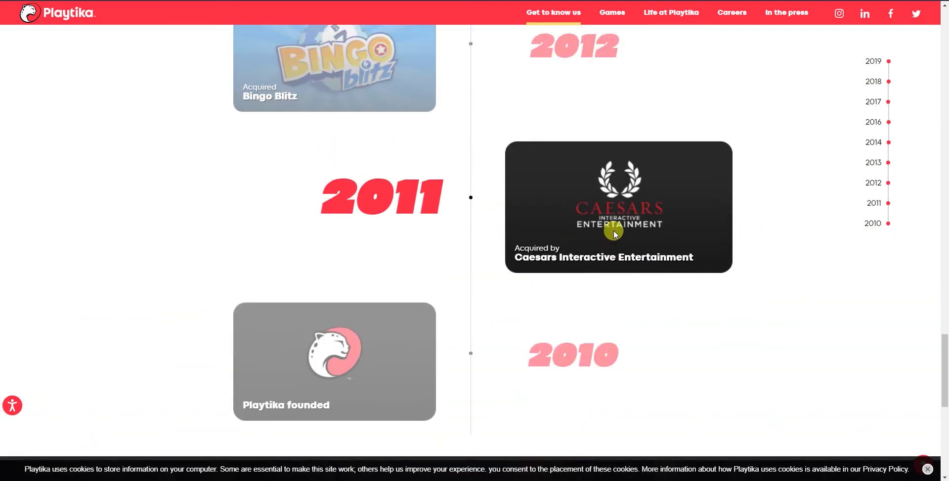
scroll(650, 252, "up", 3)
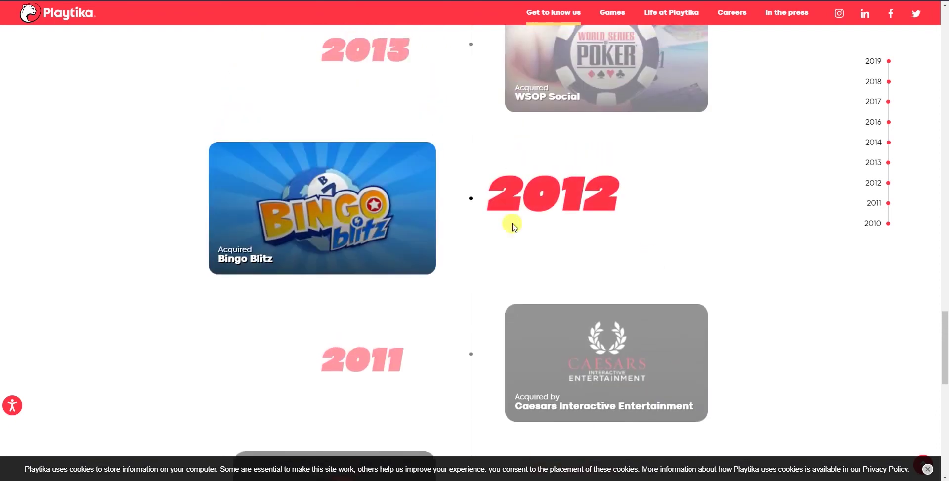
scroll(641, 248, "up", 2)
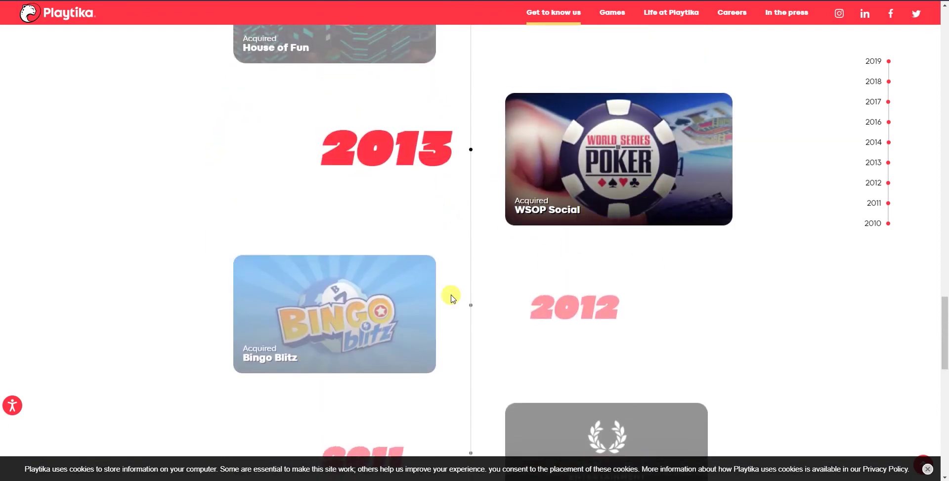
scroll(493, 275, "up", 4)
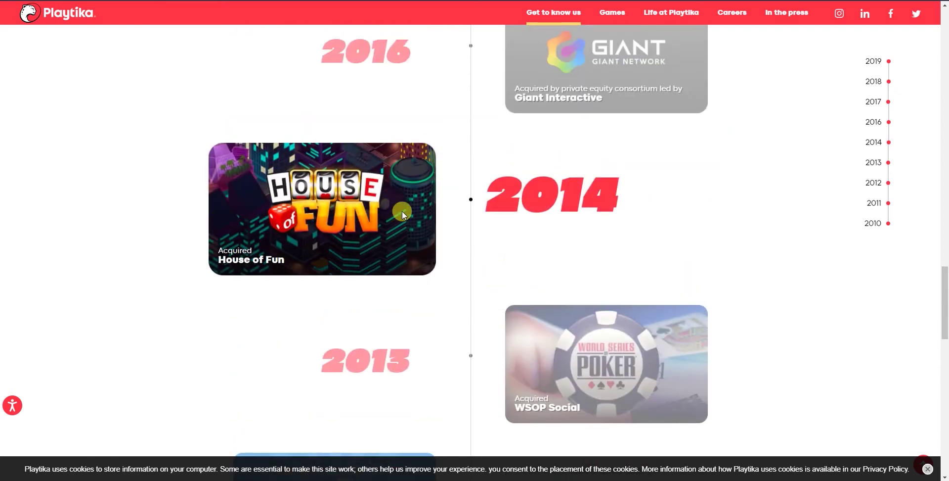
scroll(623, 113, "up", 3)
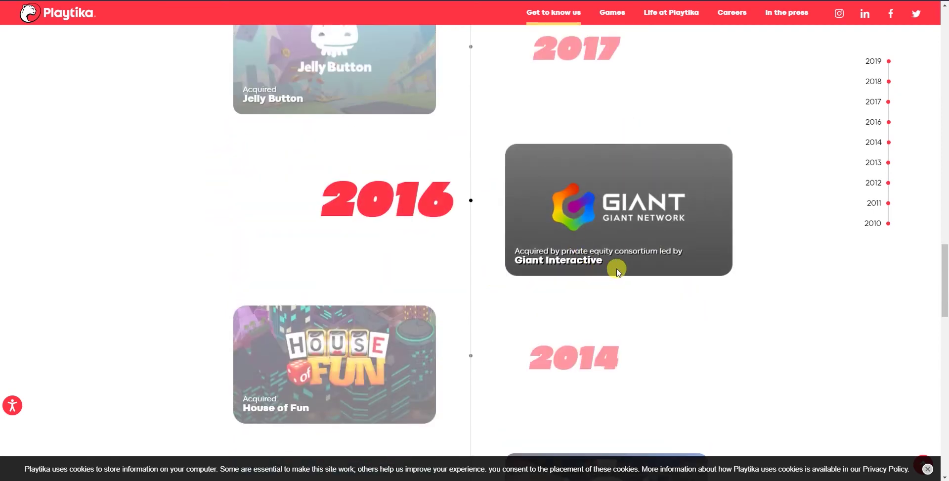
scroll(617, 271, "up", 4)
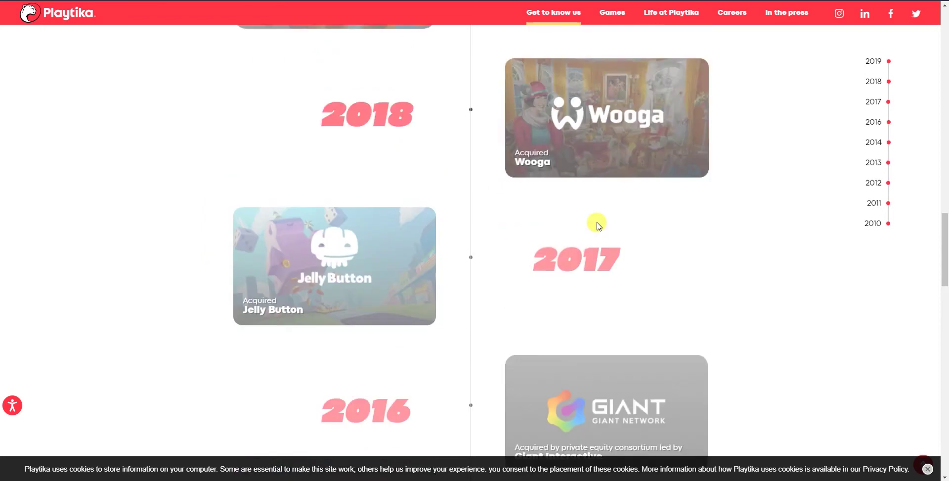
scroll(597, 225, "up", 2)
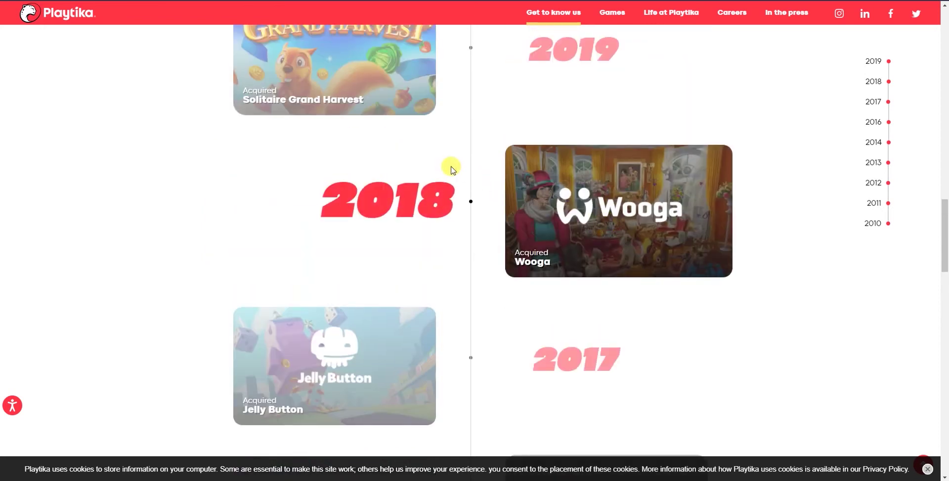
scroll(450, 166, "up", 2)
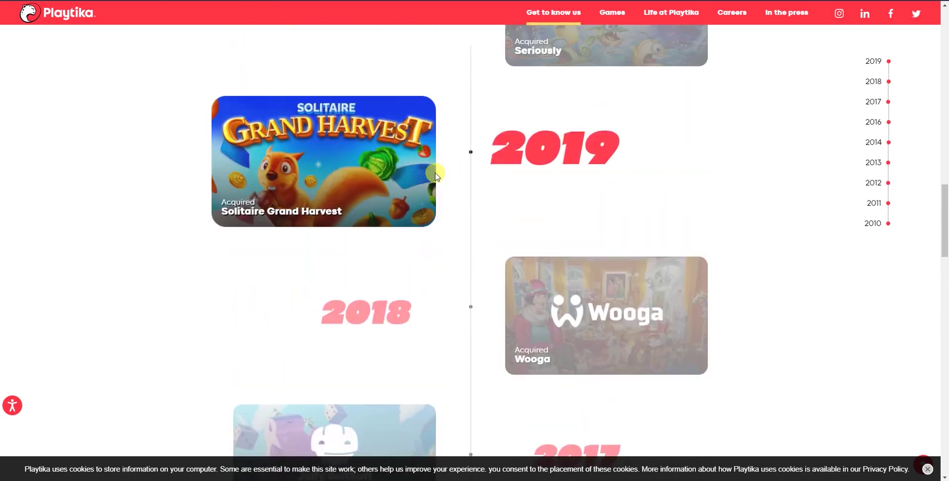
scroll(608, 250, "up", 4)
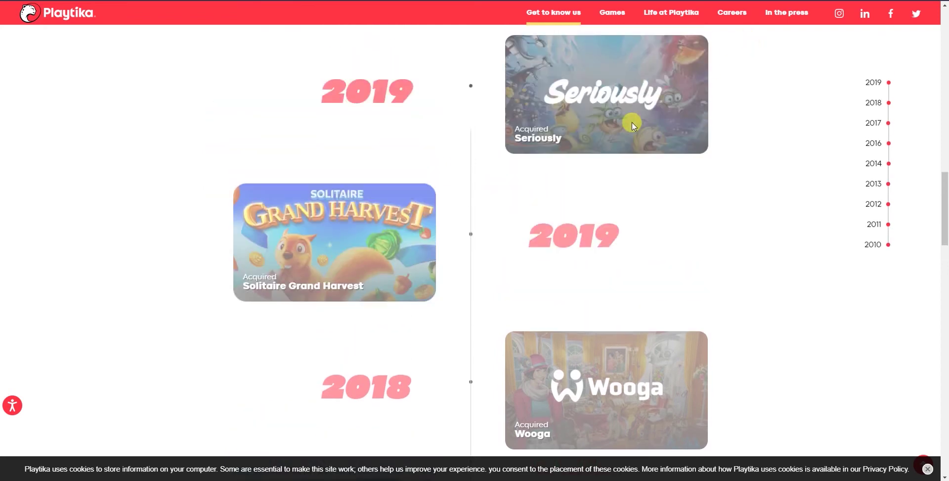
Examine the end of the timeline, the Playtika Growth Investments section and the page footer, and return to the page start.
scroll(608, 251, "down", 20)
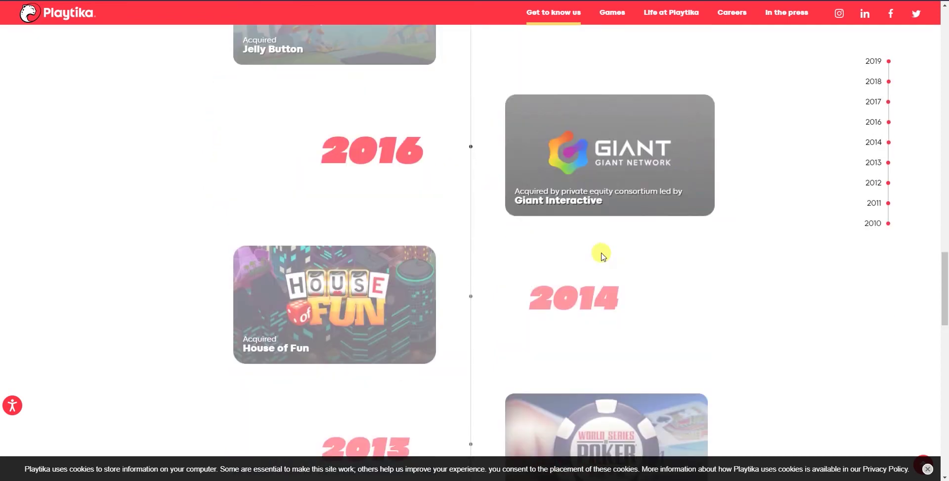
scroll(599, 257, "up", 2)
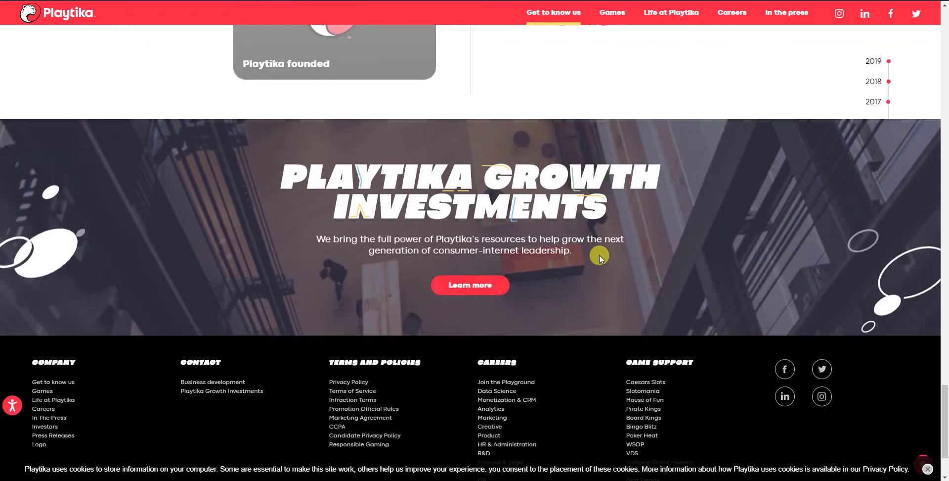
scroll(600, 254, "up", 4)
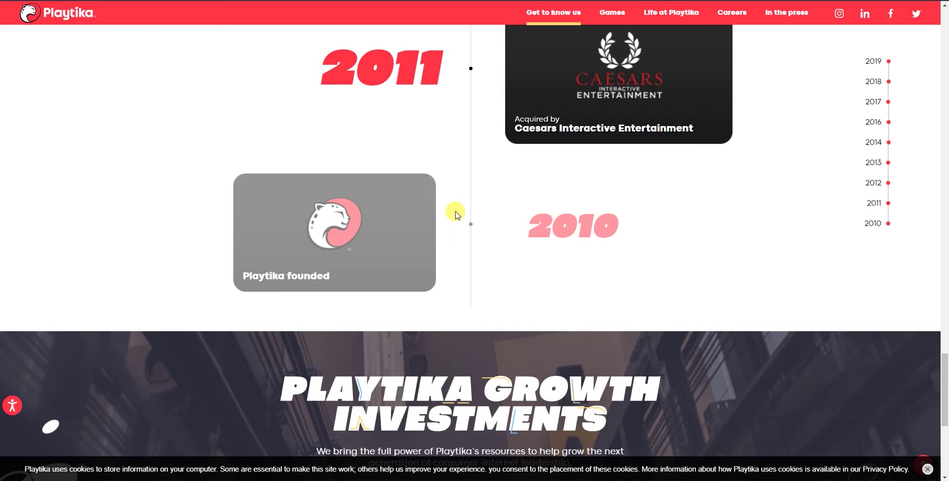
scroll(484, 248, "down", 2)
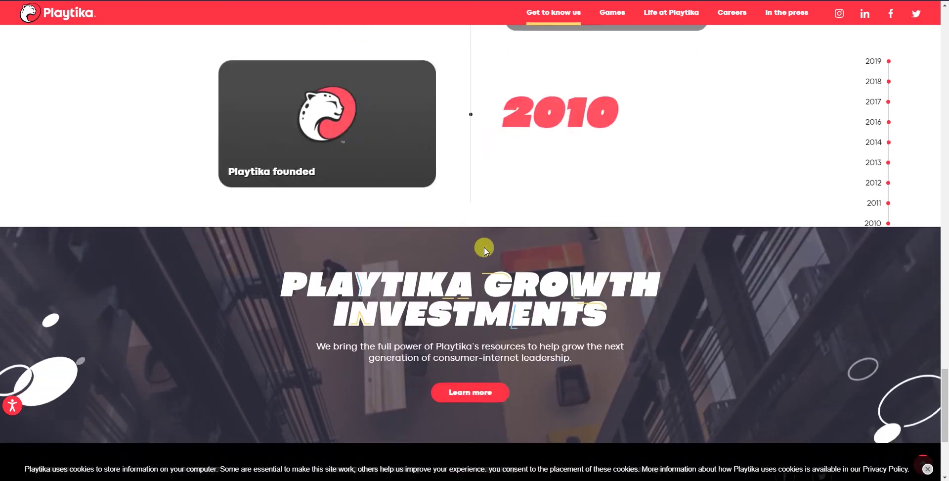
scroll(484, 272, "down", 2)
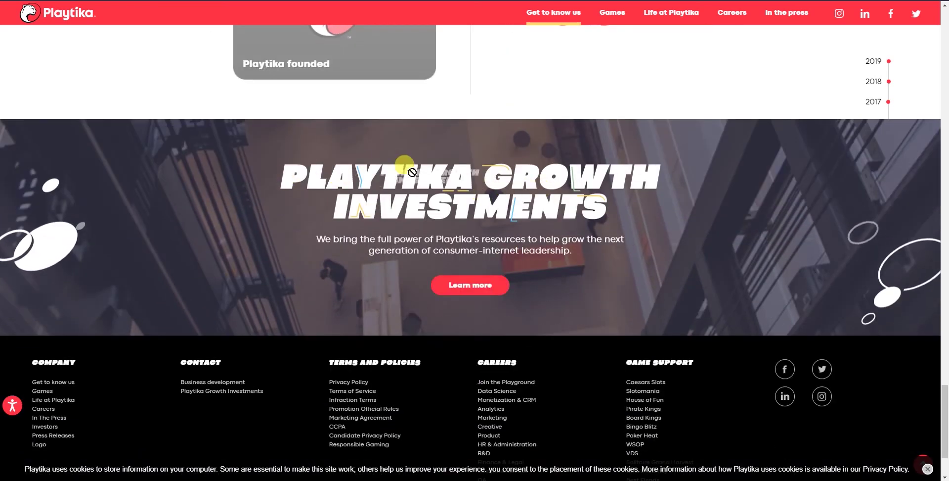
scroll(566, 263, "down", 2)
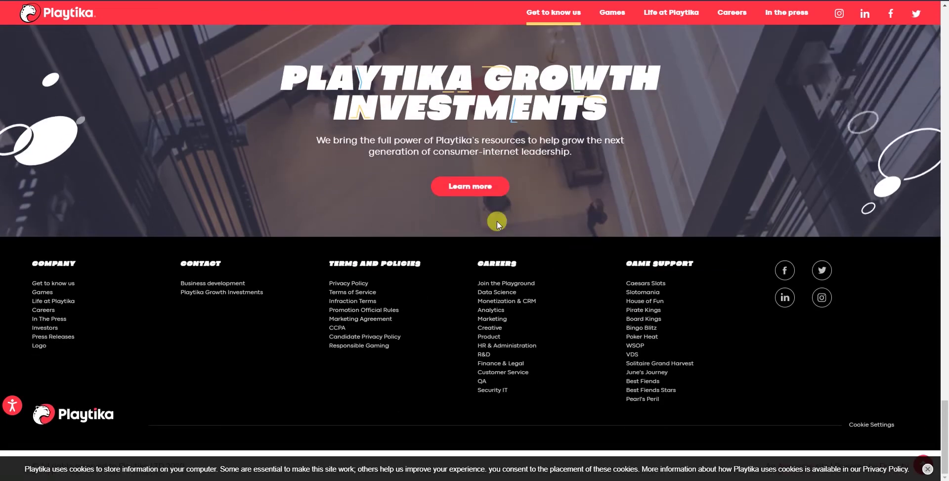
scroll(445, 210, "up", 20)
scroll(445, 212, "up", 20)
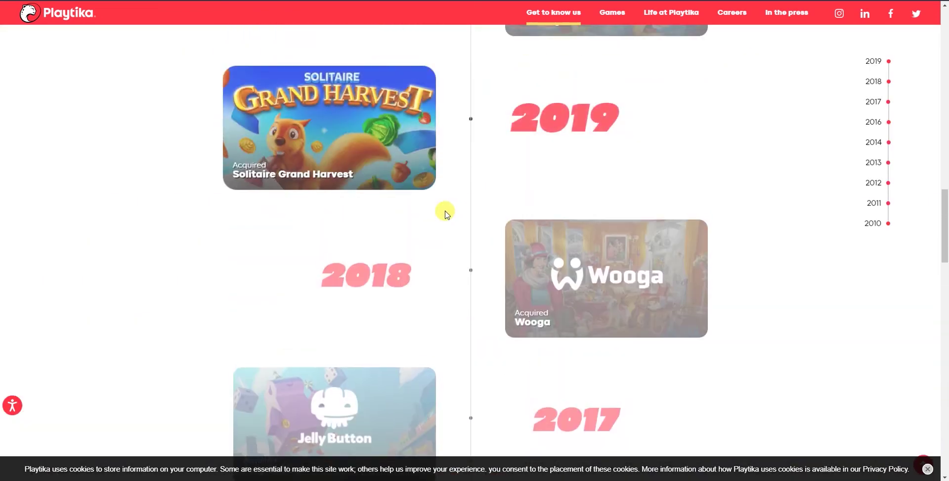
scroll(445, 212, "up", 2)
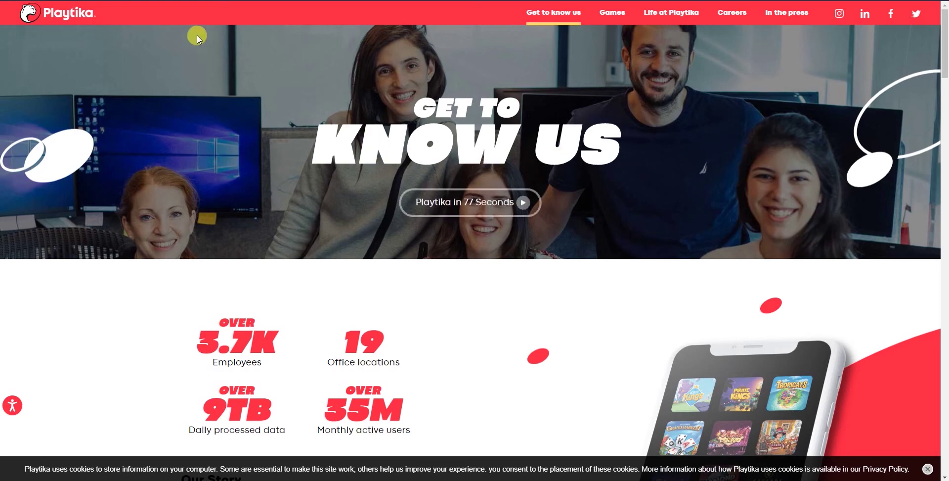
Switch to the TradingView PLTK chart and open the company's full financials from the symbol details.
key("ctrl+Tab")
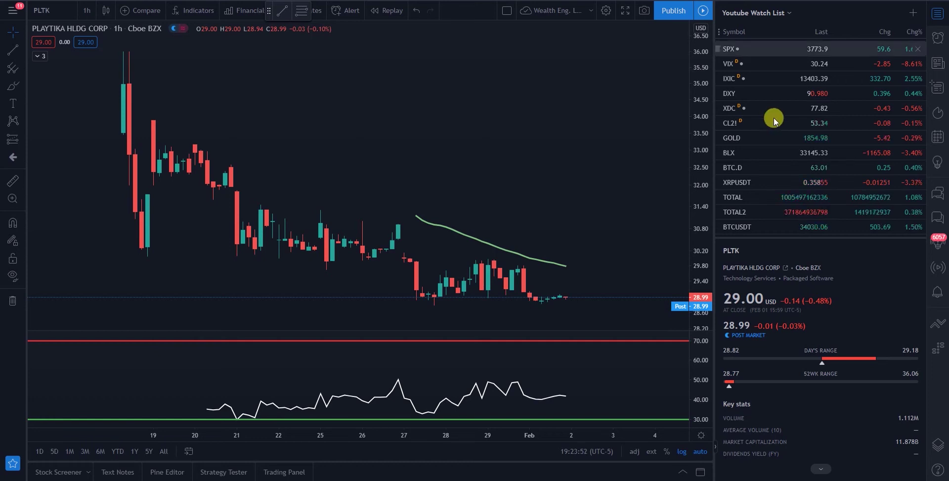
scroll(811, 309, "down", 3)
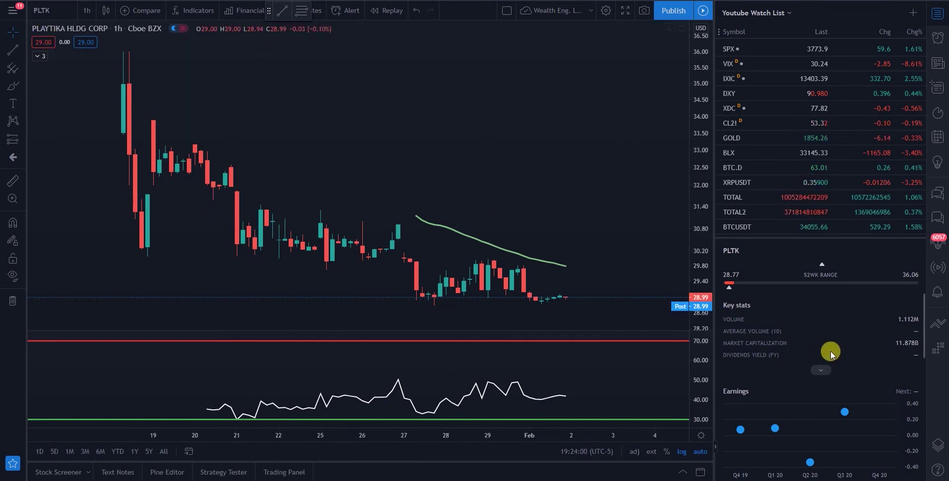
scroll(831, 355, "down", 8)
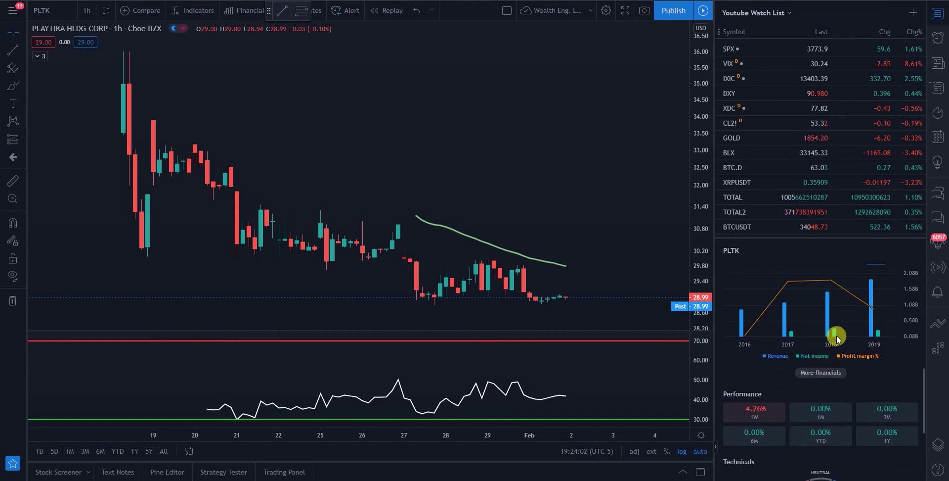
left_click(825, 373)
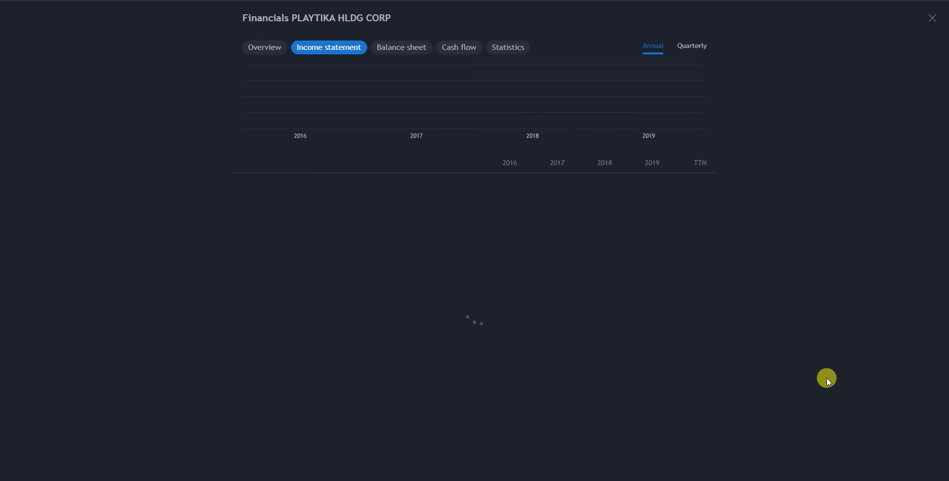
Review the financials overview and annual income statement, and add Market capitalization to the Statistics chart.
left_click(274, 48)
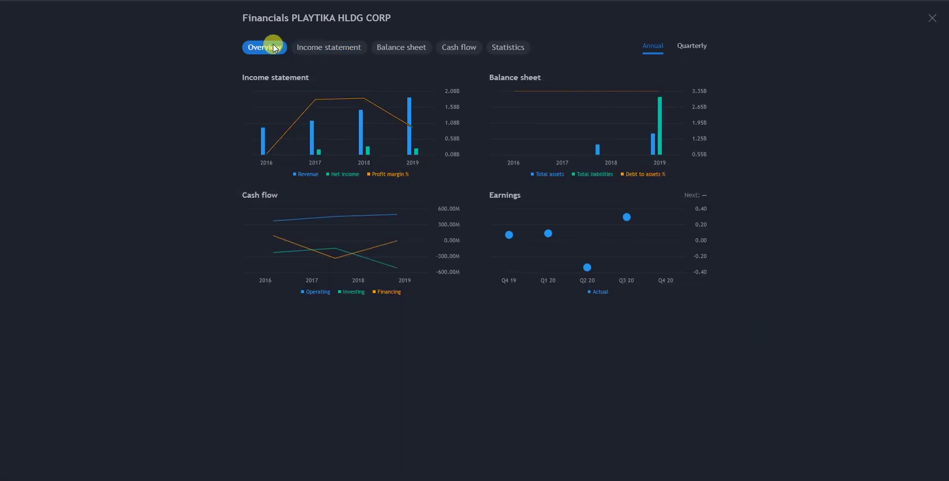
left_click(304, 48)
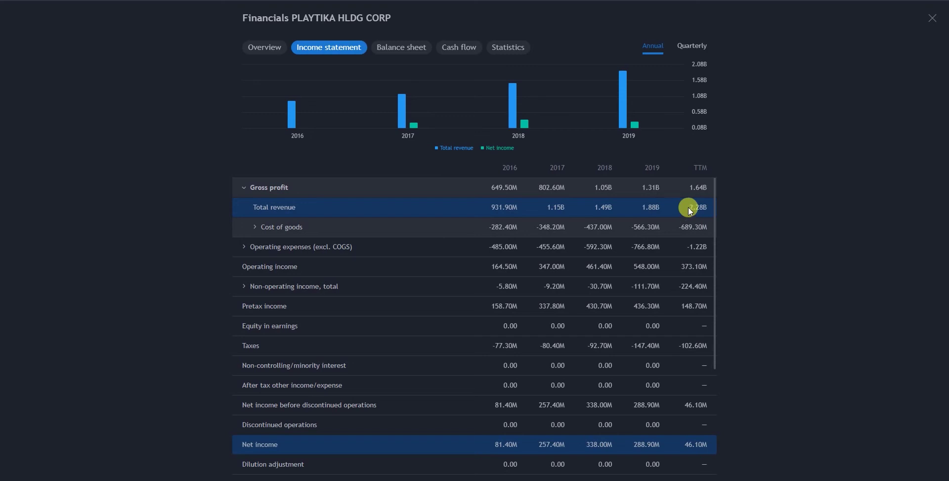
left_click(513, 50)
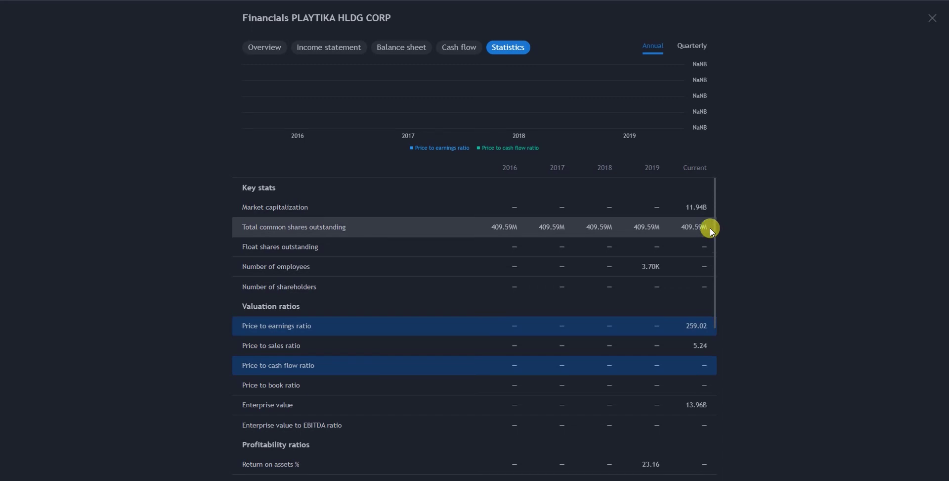
left_click(649, 213)
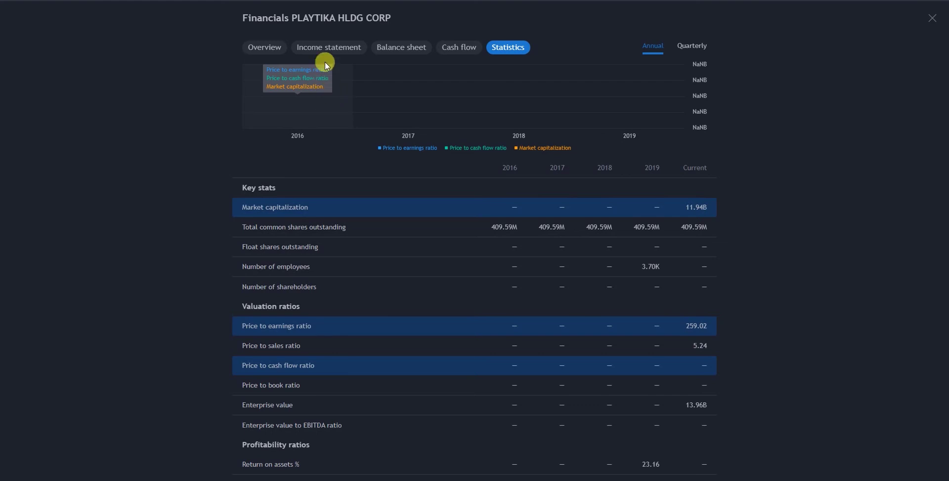
Return to the income statement, add Total operating expenses to its chart, and check the yearly bars.
left_click(326, 50)
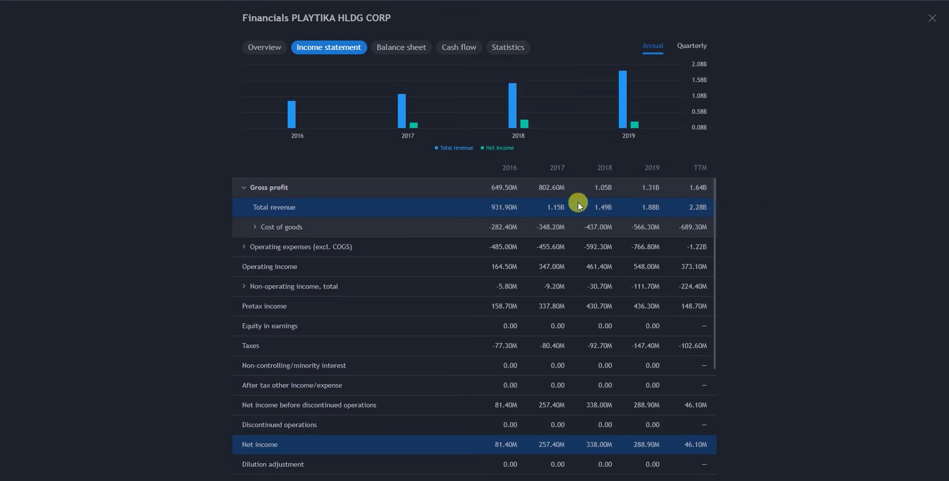
scroll(341, 322, "down", 1)
scroll(345, 315, "down", 1)
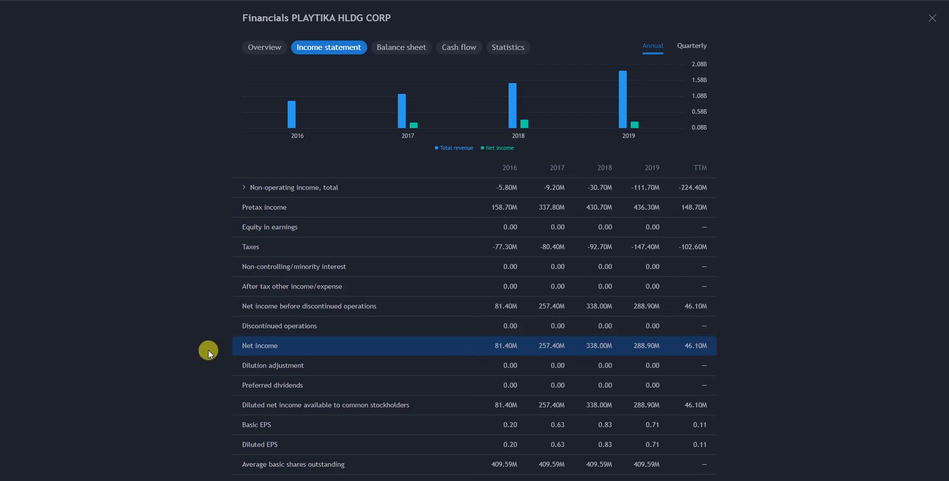
scroll(366, 293, "down", 1)
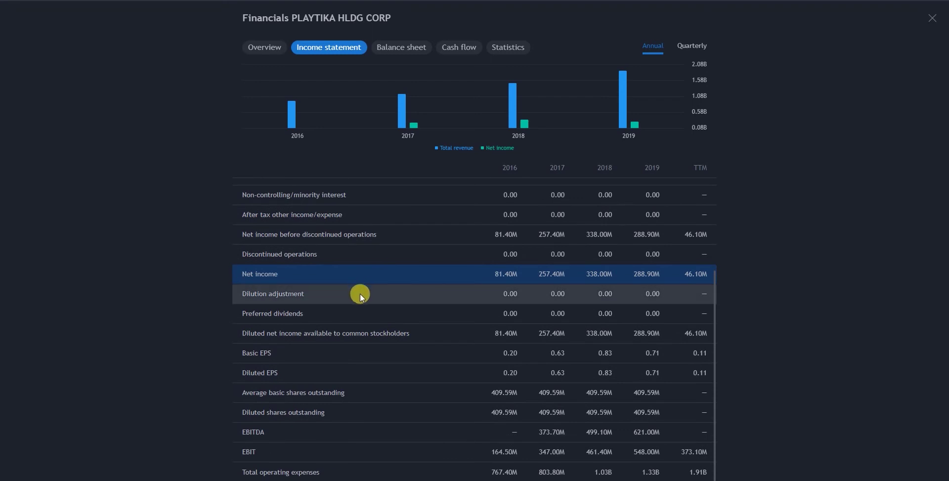
left_click(285, 474)
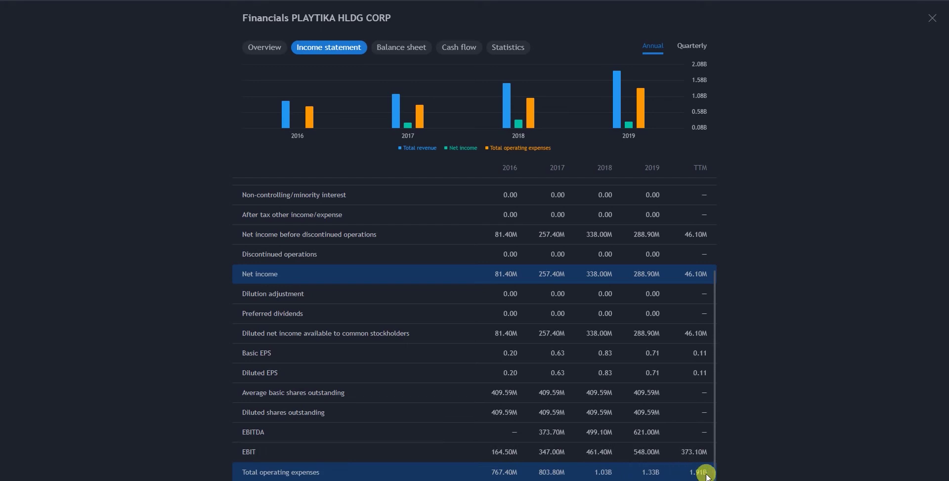
scroll(551, 195, "up", 3)
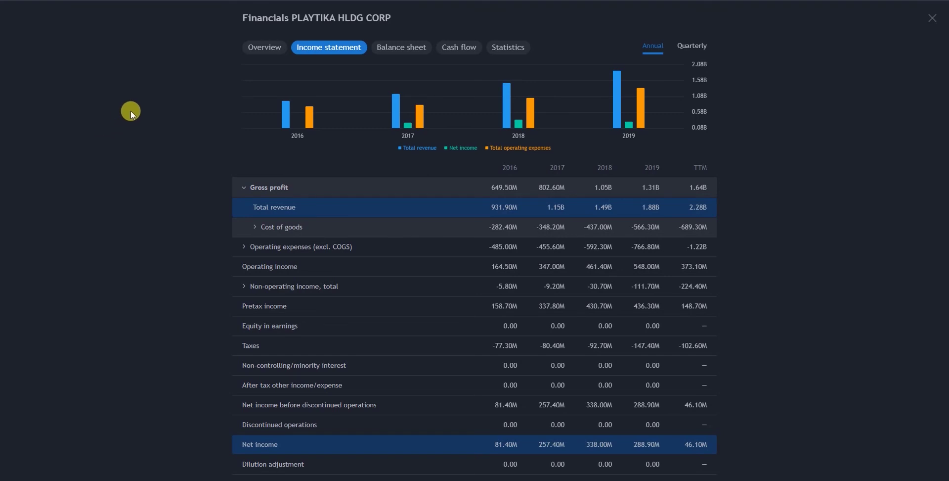
mouse_move(319, 126)
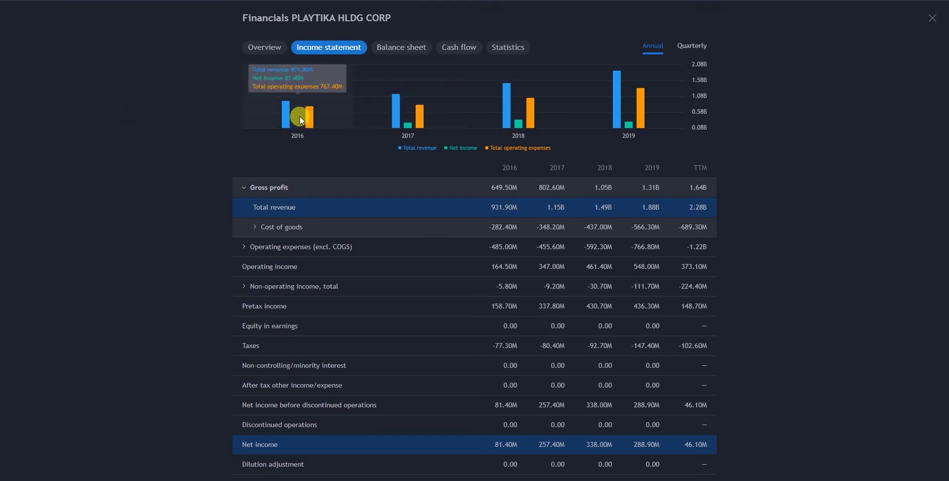
mouse_move(622, 78)
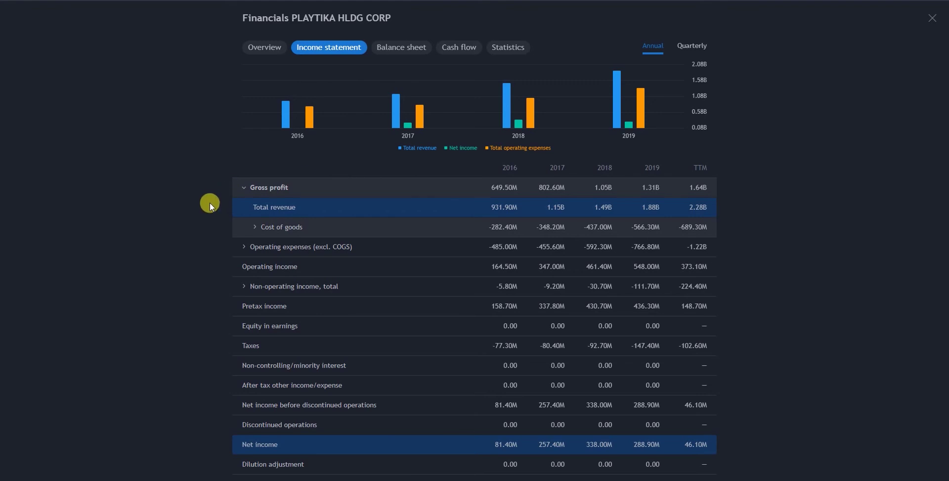
left_click(310, 291)
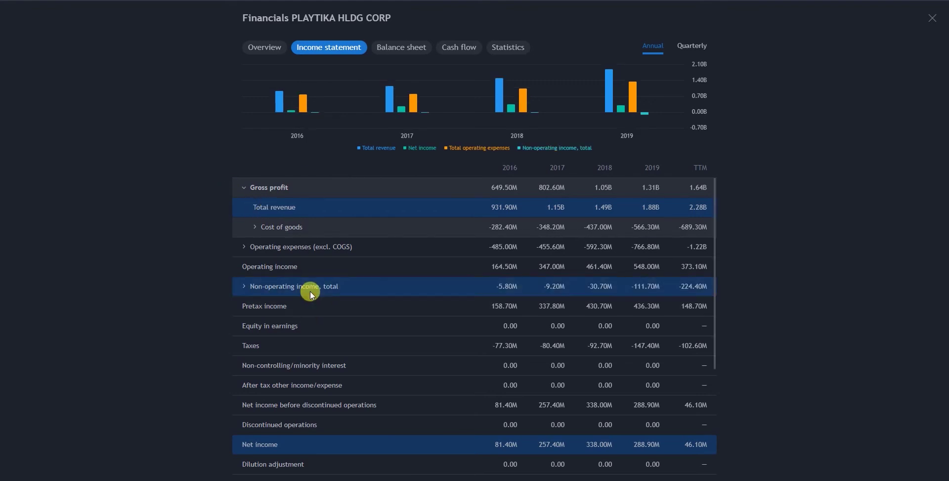
left_click(311, 291)
left_click(310, 286)
left_click(310, 287)
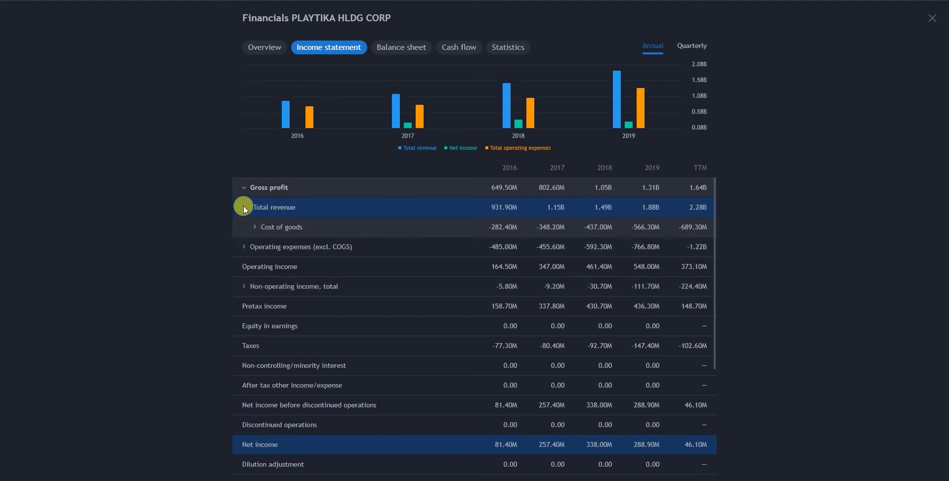
Compare total revenue, net income and total operating expenses year by year from 2016 to 2019 in the income statement.
scroll(302, 366, "down", 4)
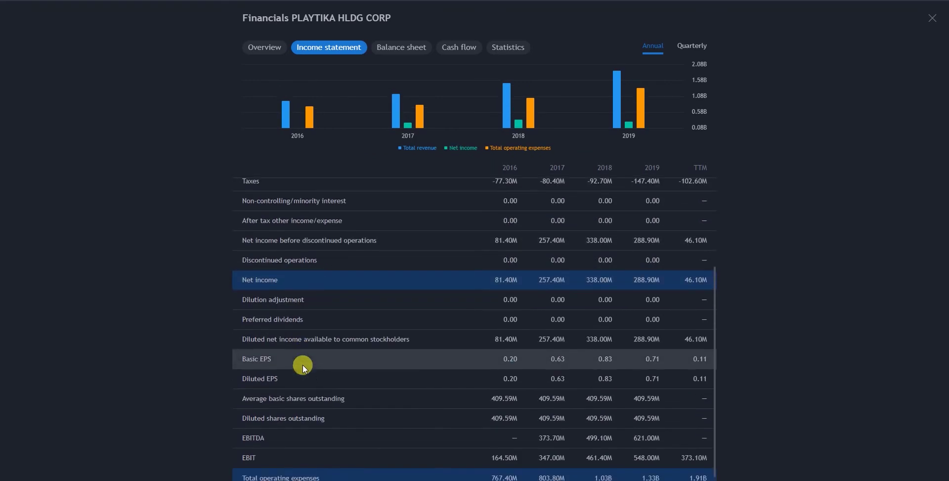
scroll(313, 175, "up", 4)
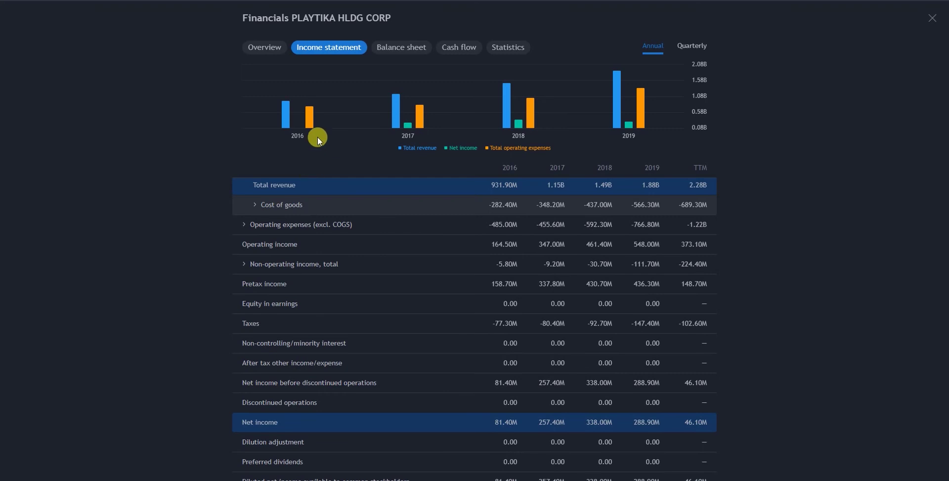
mouse_move(289, 108)
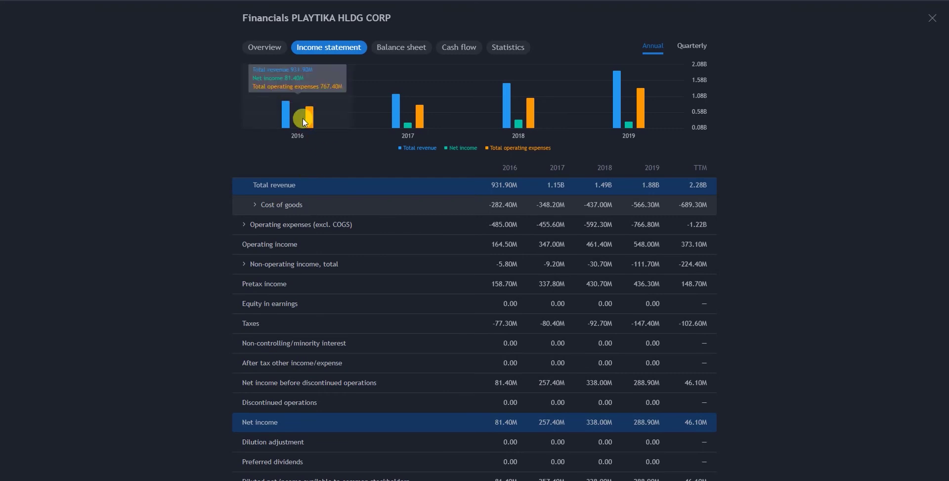
mouse_move(563, 85)
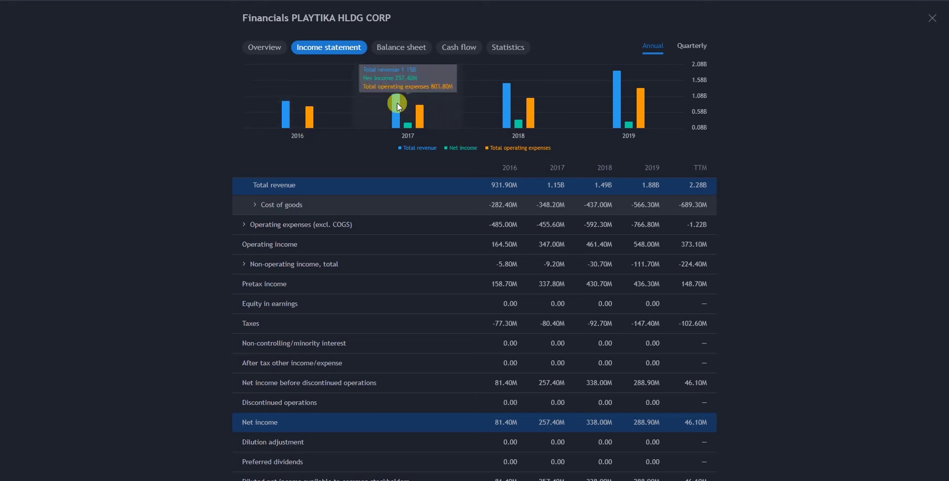
mouse_move(533, 94)
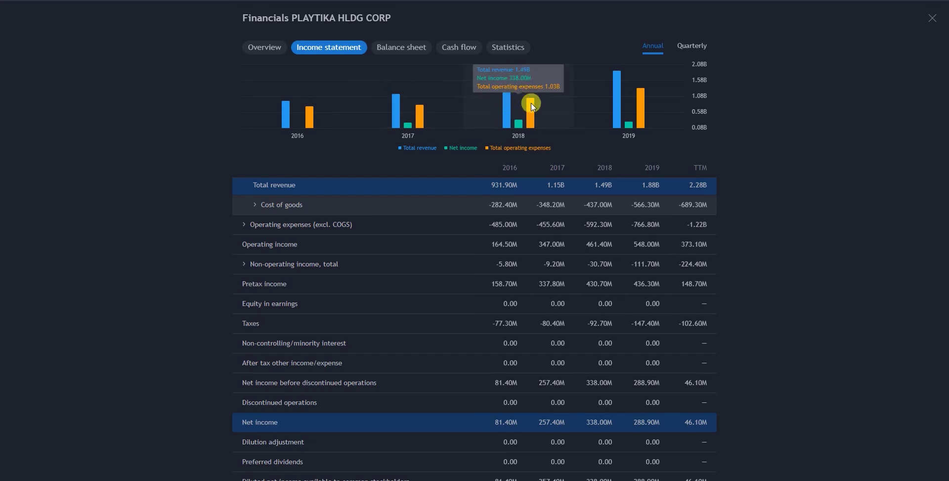
mouse_move(629, 97)
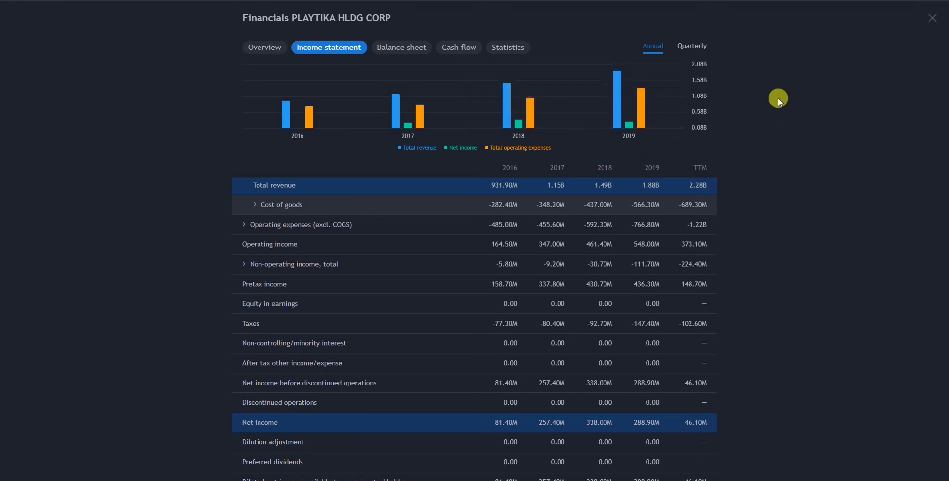
mouse_move(646, 103)
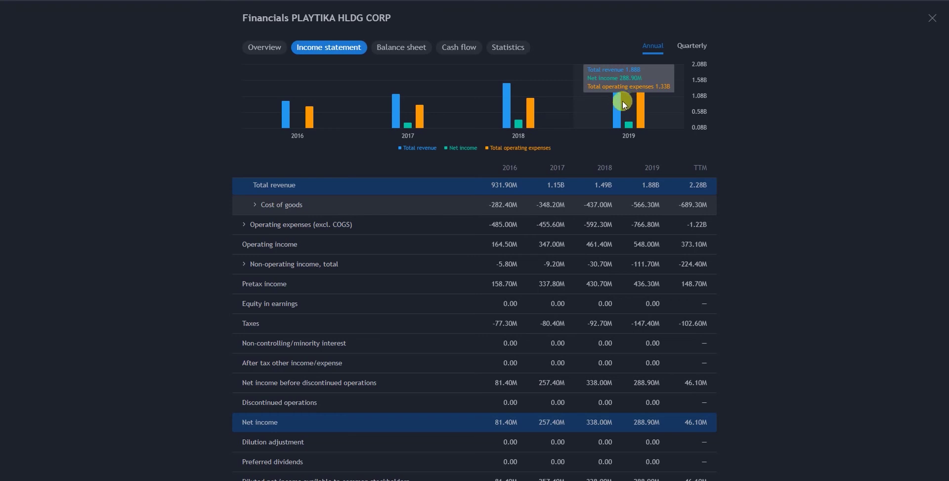
scroll(722, 274, "down", 3)
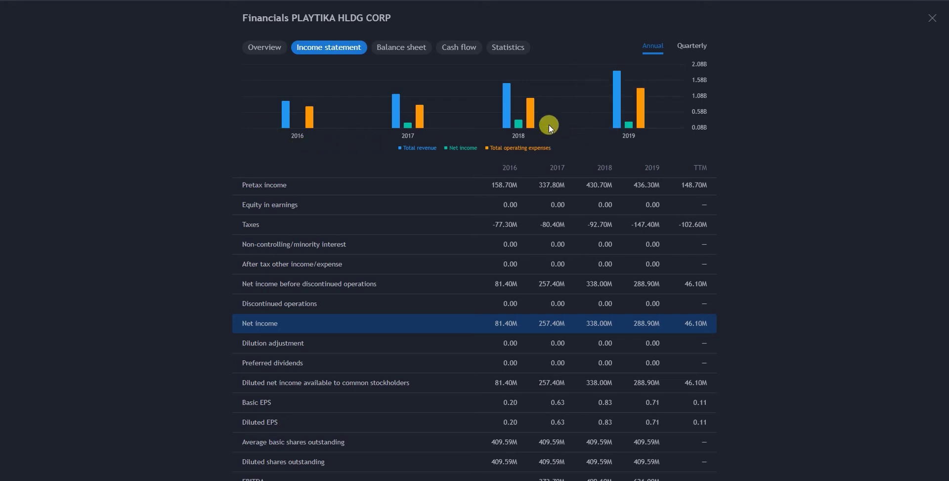
mouse_move(532, 117)
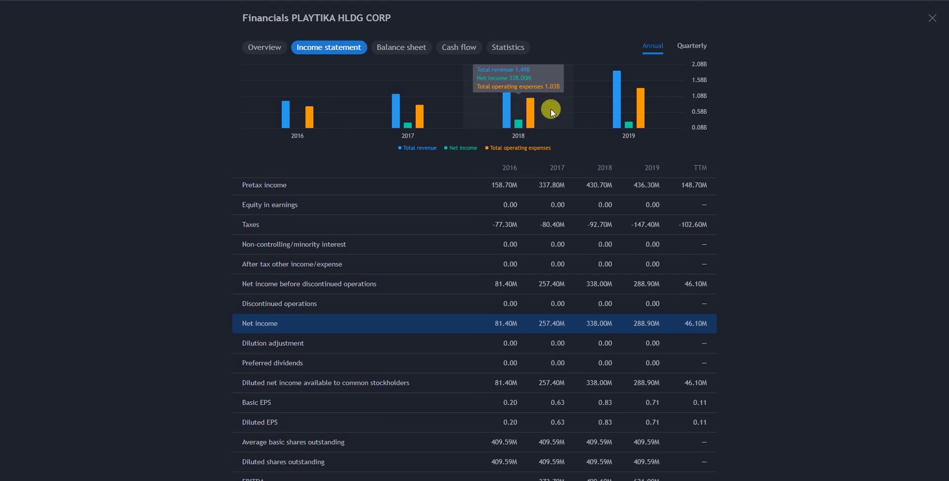
mouse_move(411, 111)
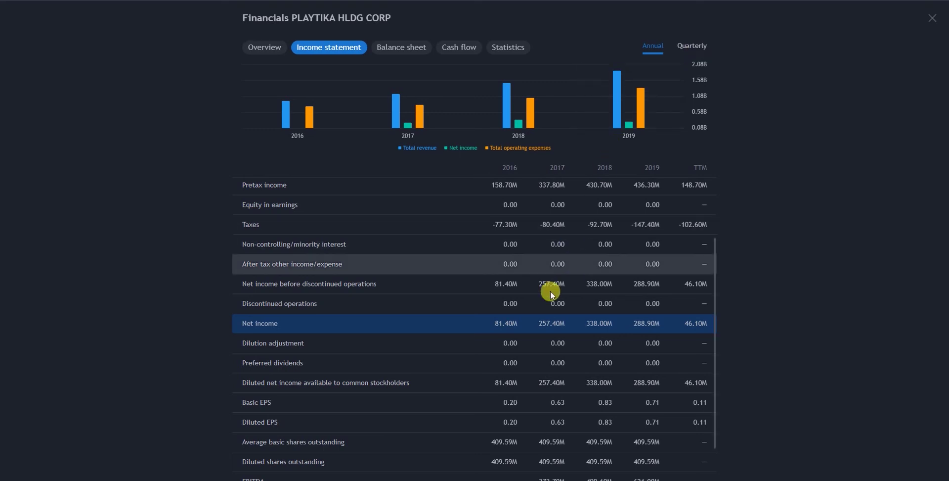
mouse_move(453, 81)
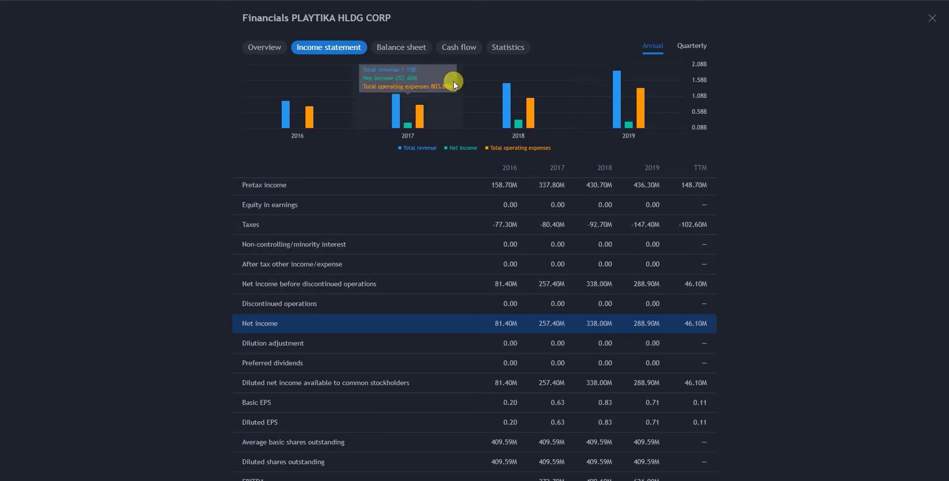
Examine total assets and total liabilities in the balance sheet, comparing the quarterly figures with the annual ones.
left_click(413, 47)
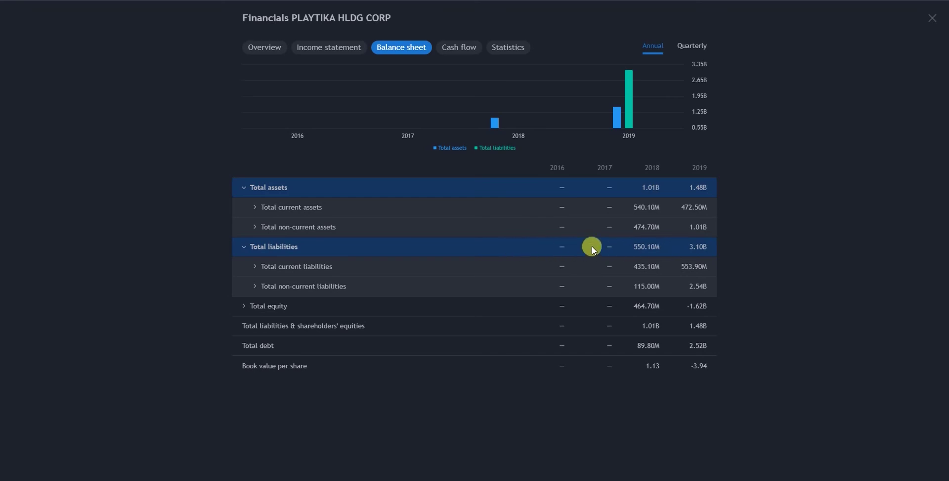
left_click(694, 47)
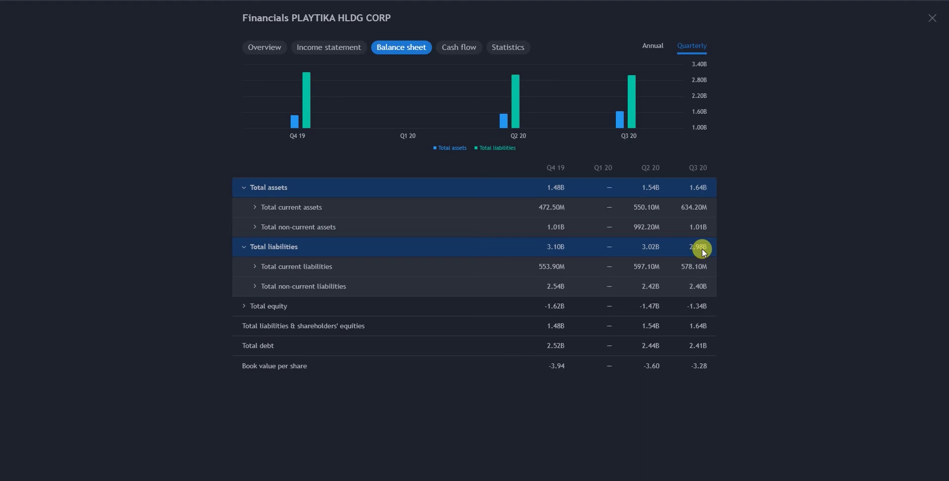
left_click(663, 49)
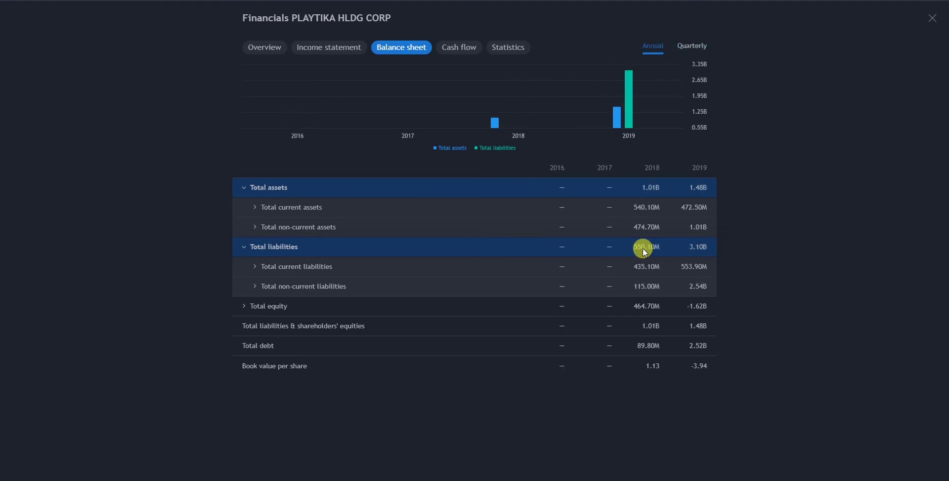
mouse_move(645, 102)
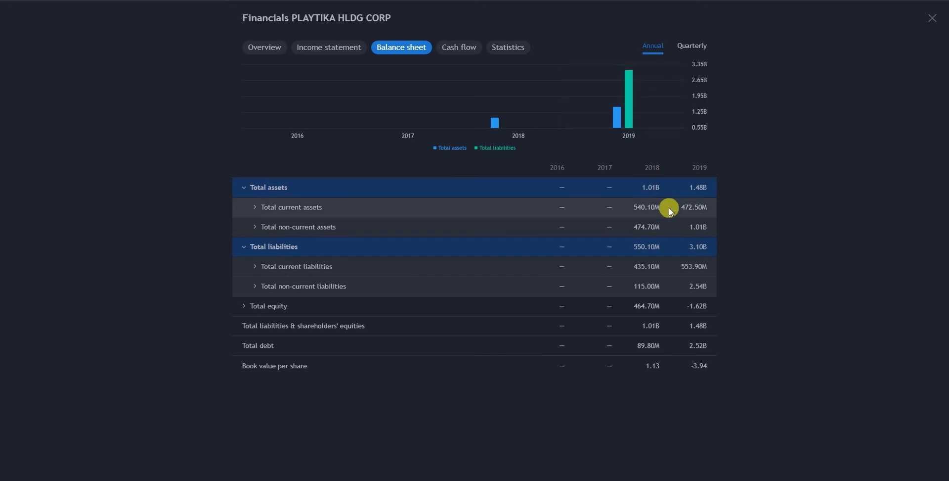
Recheck the annual income statement and balance sheet, and review the cash flow and the valuation statistics.
left_click(328, 53)
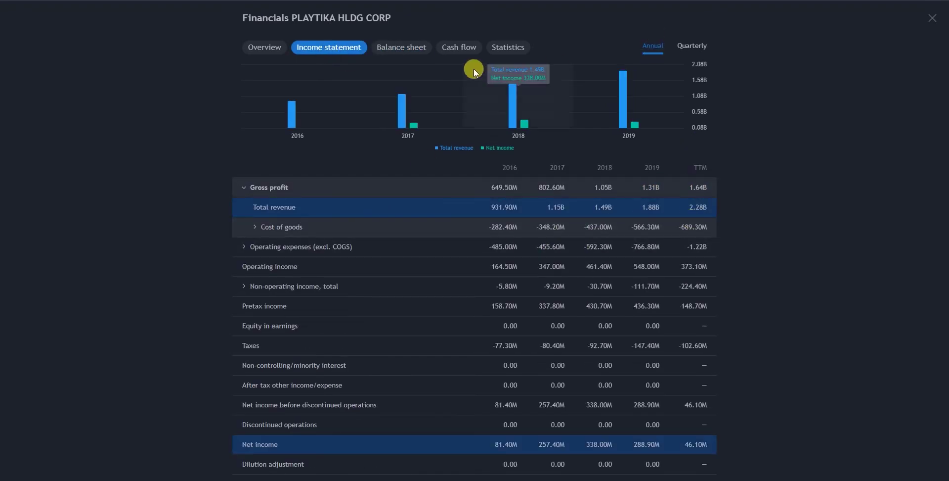
left_click(401, 51)
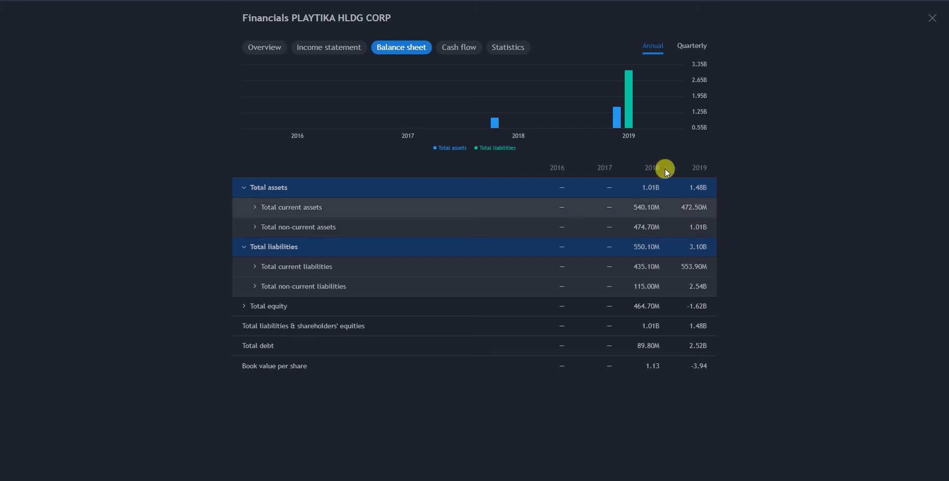
left_click(517, 49)
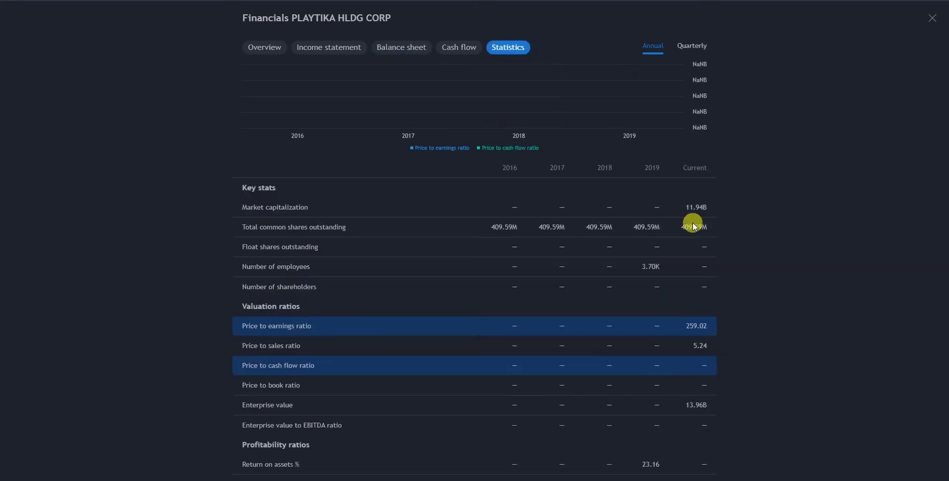
left_click(458, 45)
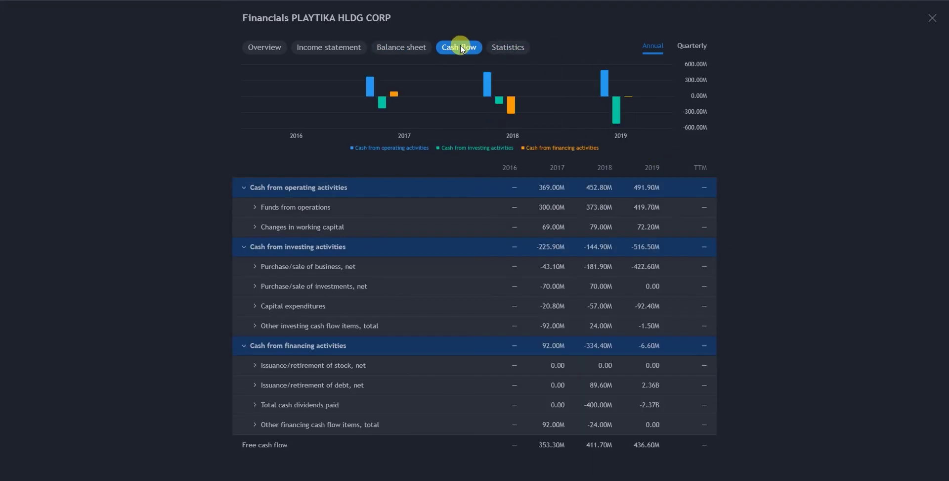
left_click(507, 51)
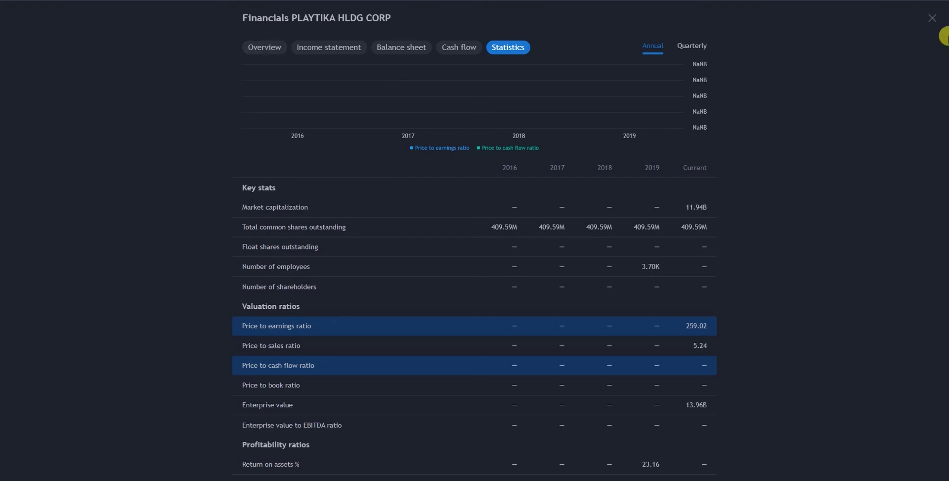
Close the financials and place a horizontal line at about 28.88 under the recent lows on the PLTK chart.
left_click(933, 18)
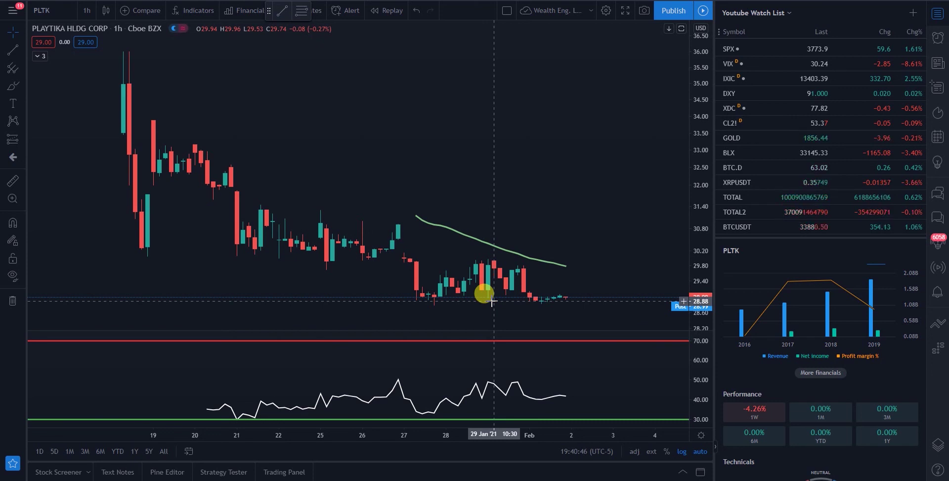
key("alt+h")
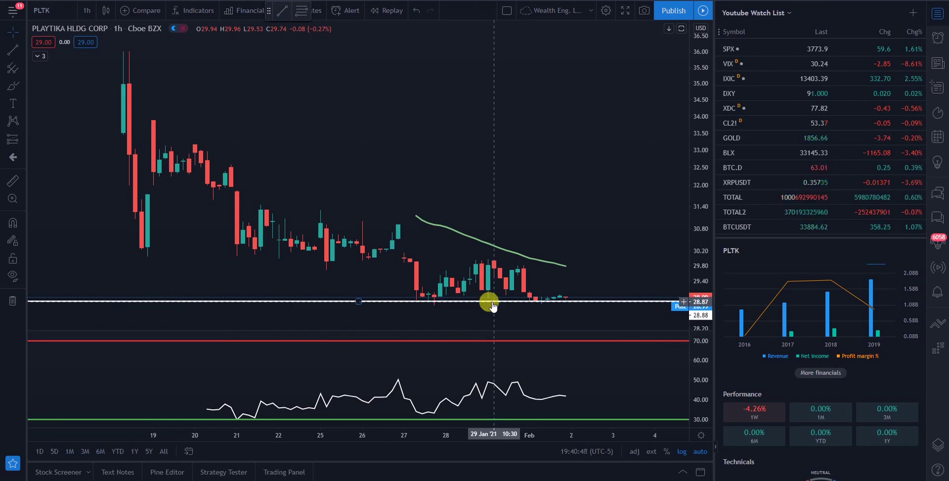
Examine PLTK's hourly price action since mid-January against the horizontal line at 28.88 and the green moving average.
left_click(493, 305)
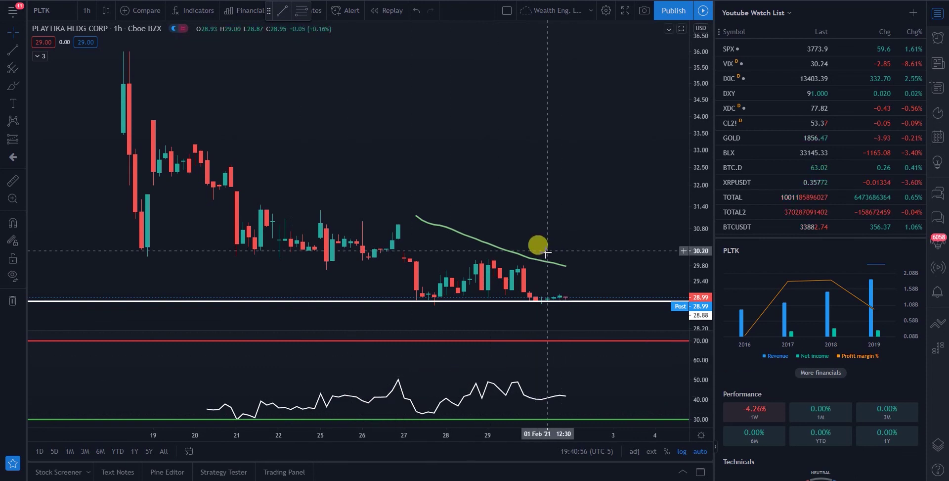
scroll(569, 268, "down", 5)
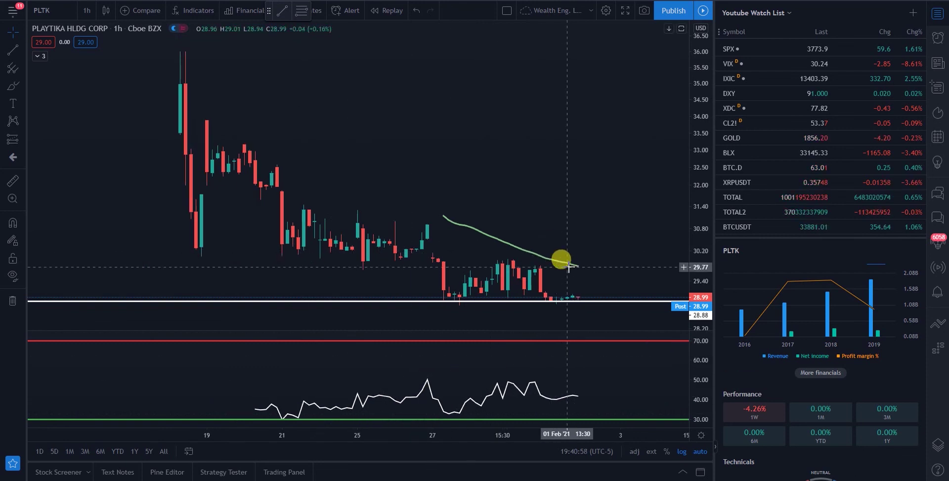
left_click_drag(584, 191, 471, 198)
scroll(462, 195, "down", 1)
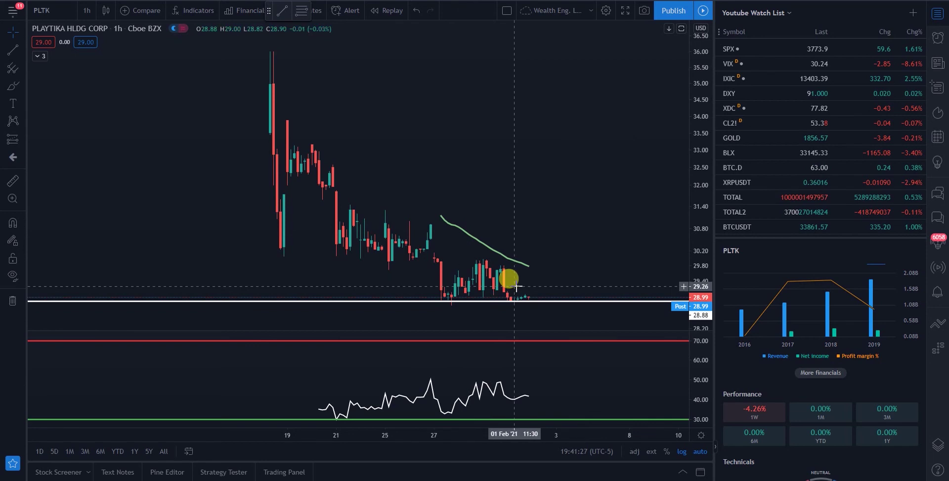
scroll(536, 277, "down", 3)
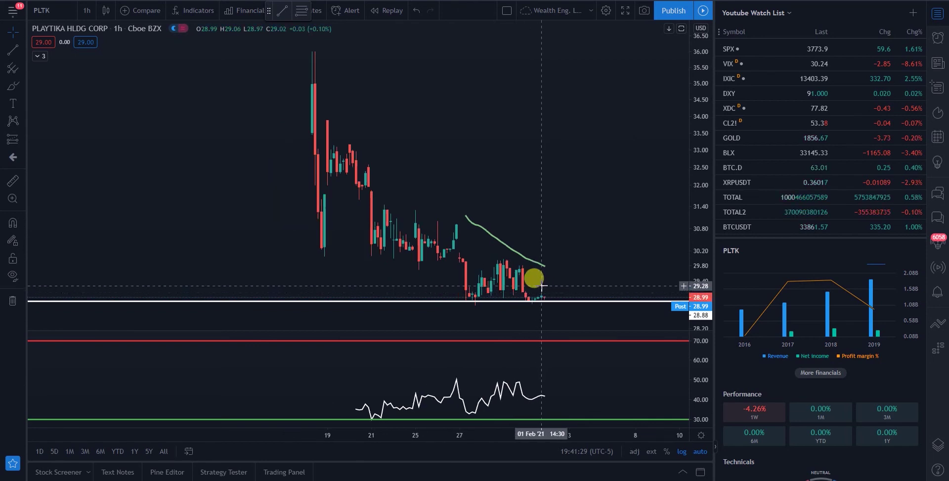
scroll(452, 205, "right", 5)
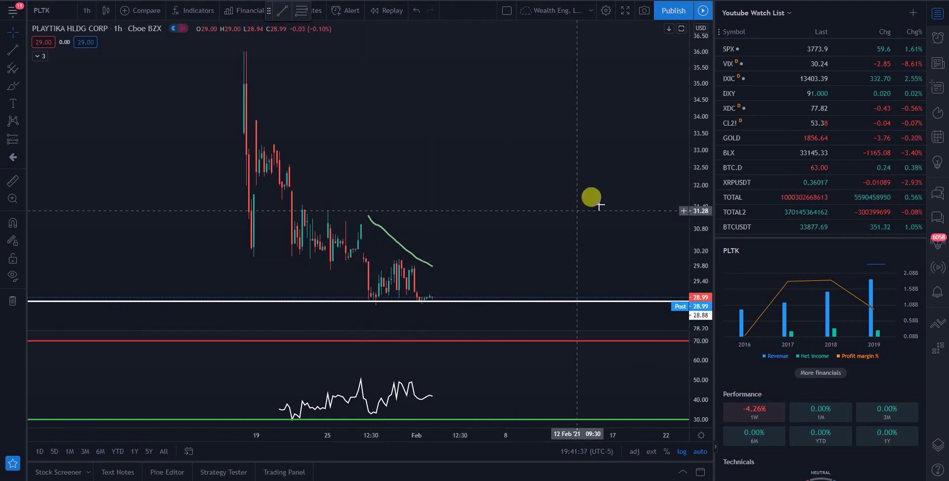
Hide the watchlist to widen the chart and review PLTK's full hourly price history together with the lower indicator.
left_click(941, 12)
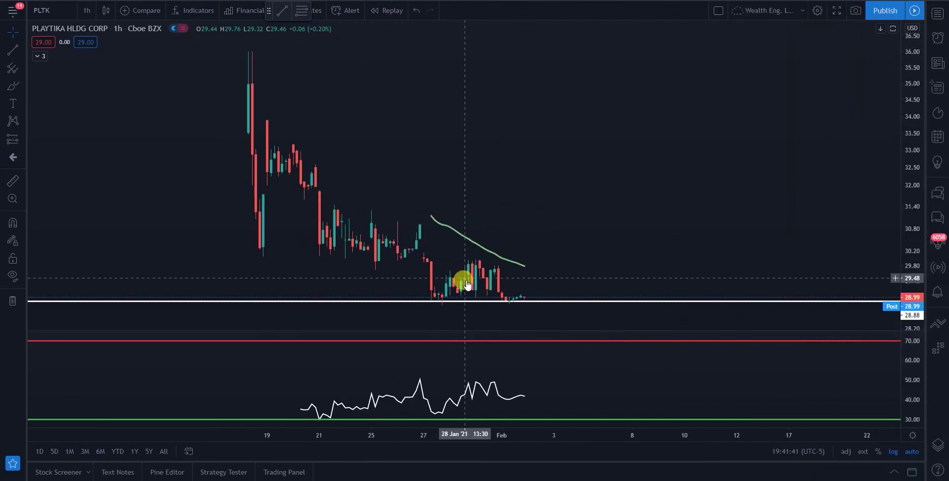
scroll(466, 290, "up", 1)
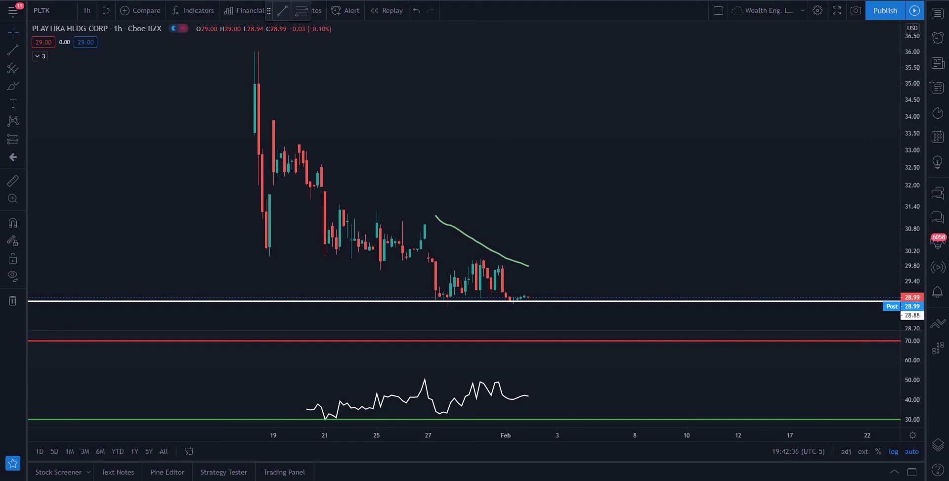
left_click_drag(394, 243, 457, 205)
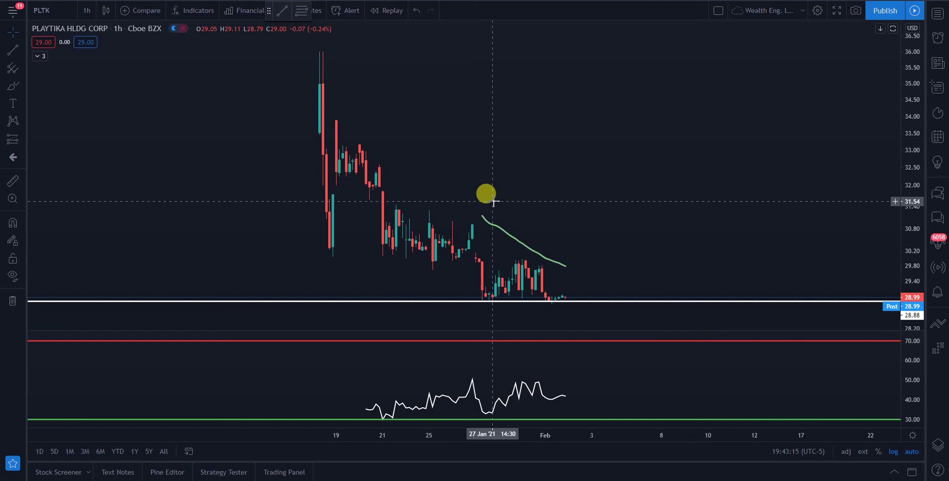
scroll(497, 202, "up", 2)
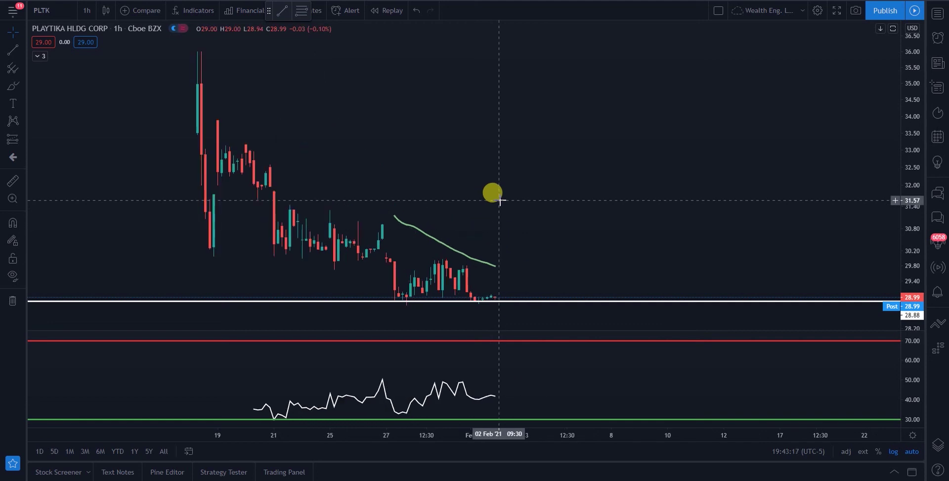
scroll(483, 207, "down", 1)
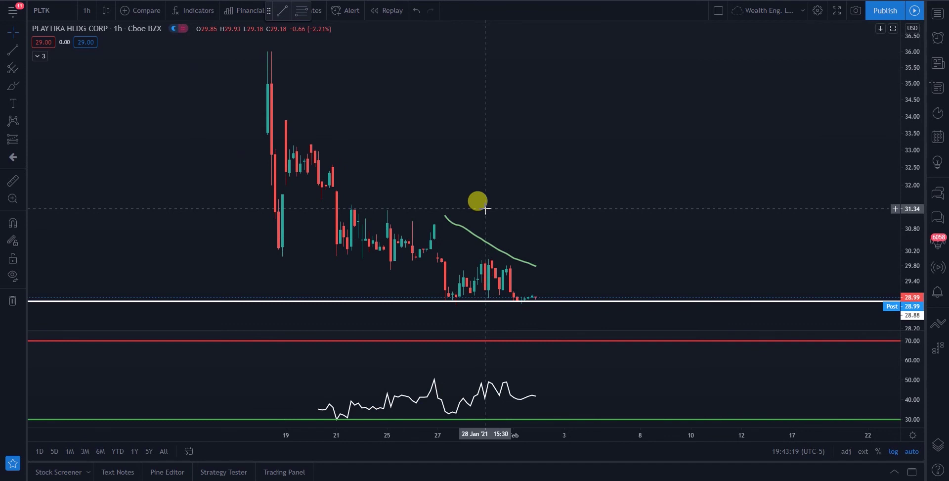